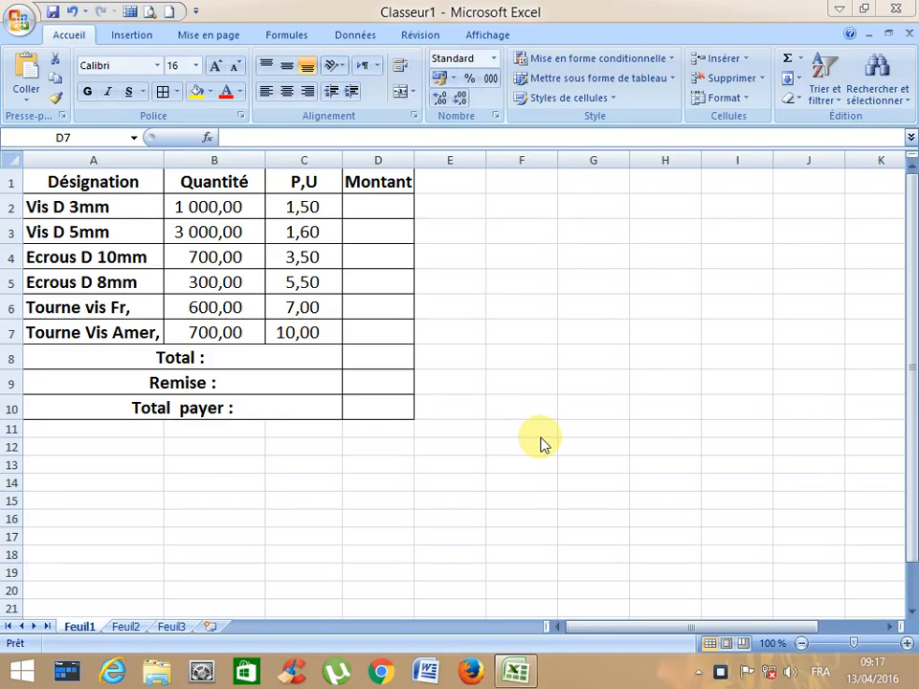
- Widen the Montant column and calculate the Vis D 3mm amount in D2 with =B2*C2
click(376, 331)
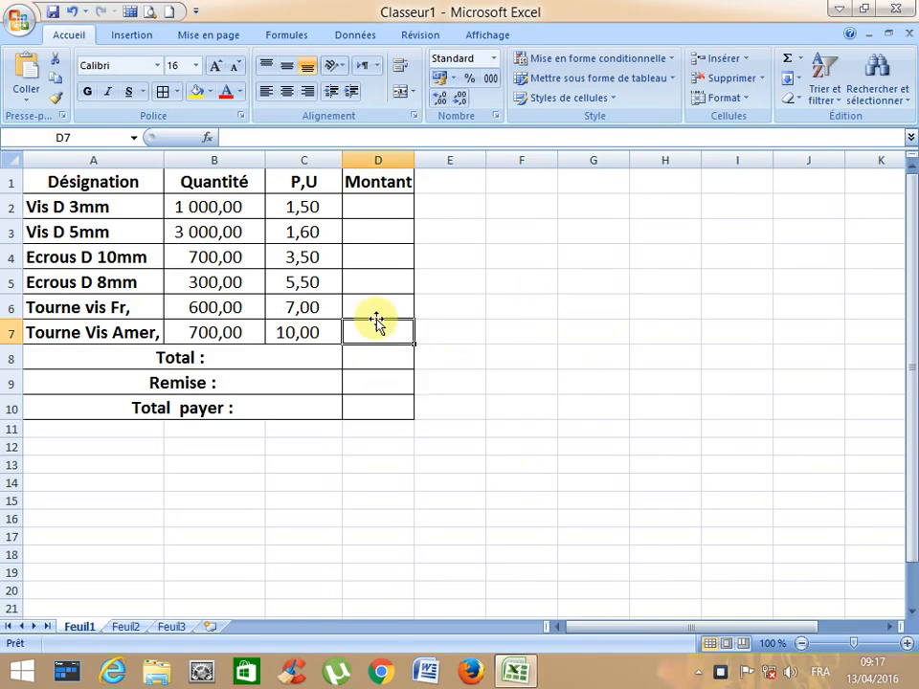
click(382, 208)
drag(414, 159, 445, 161)
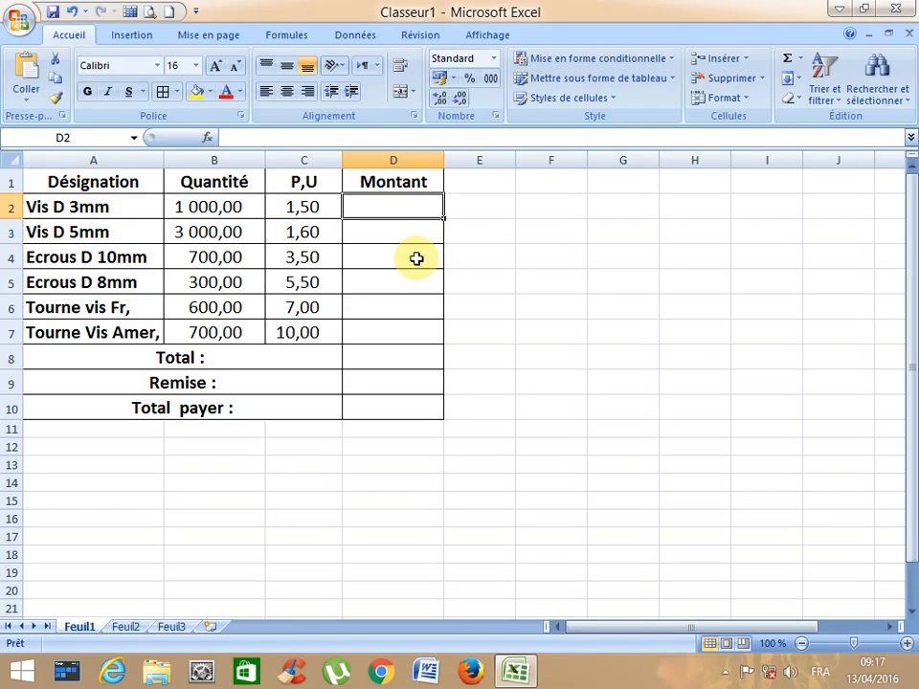
text(=)
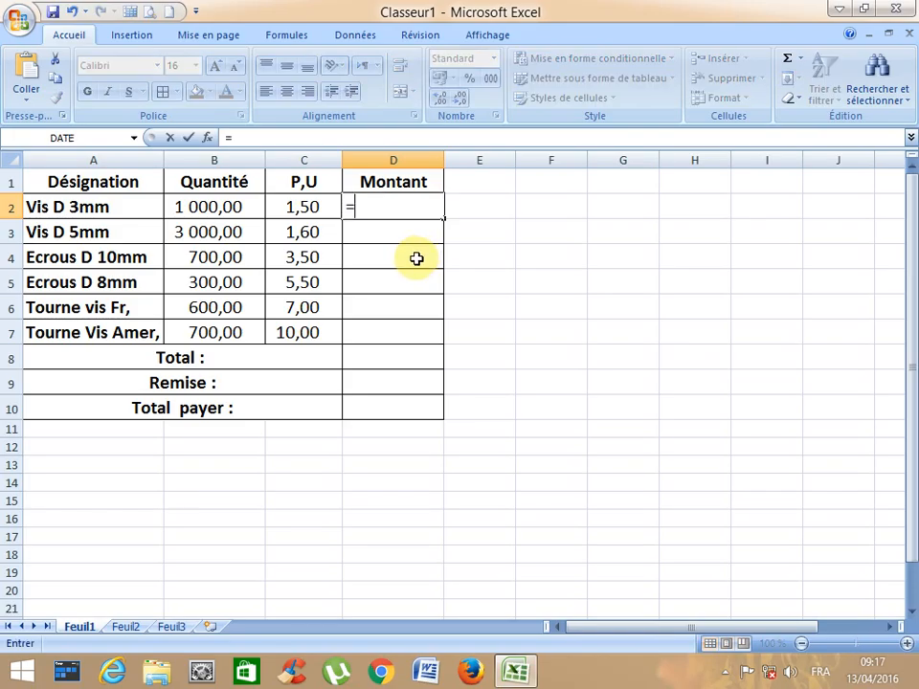
click(216, 205)
text(*)
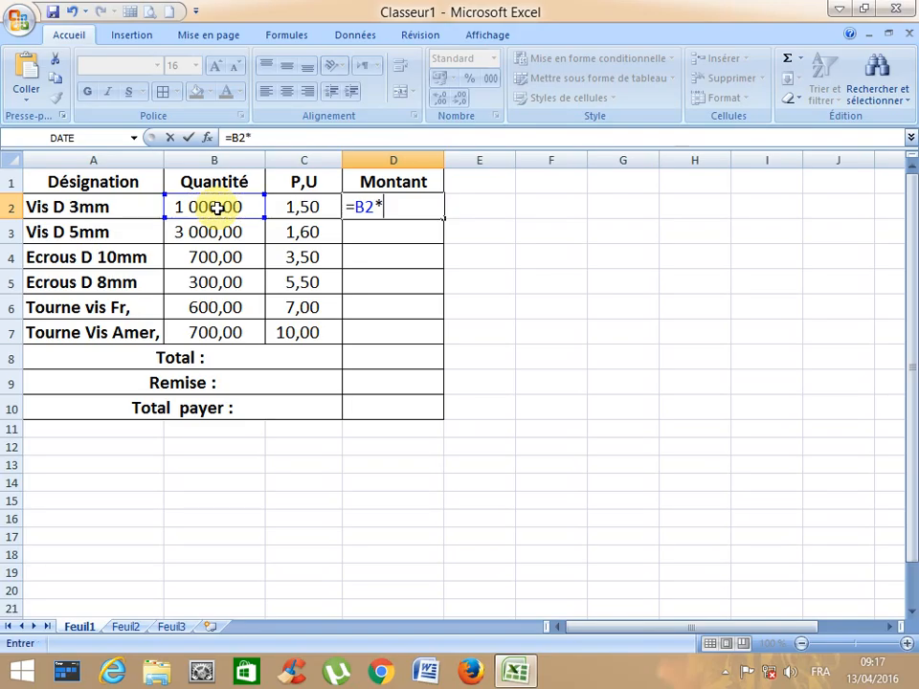
click(319, 209)
key(Return)
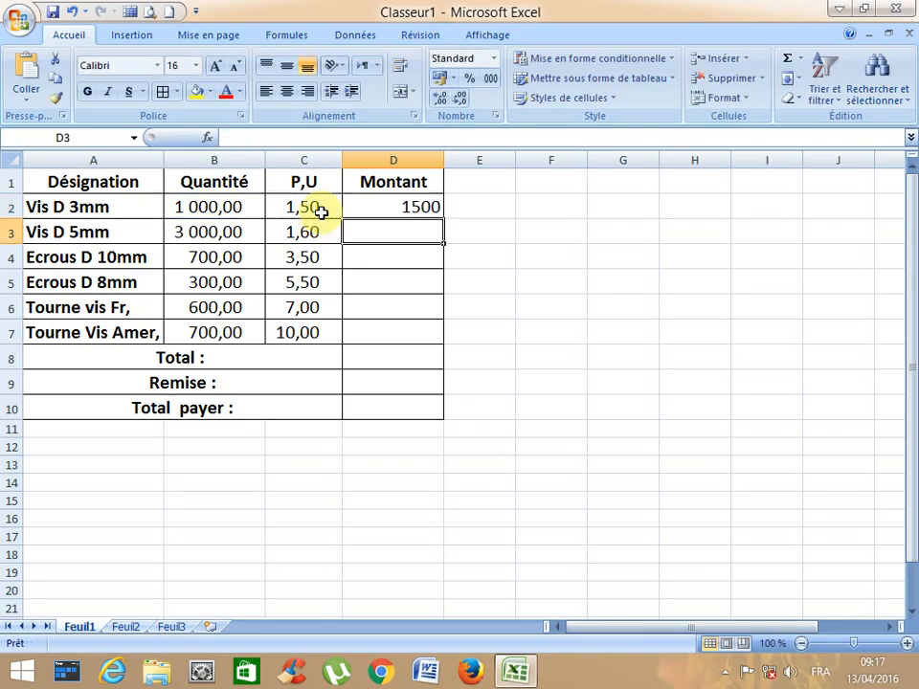
- Fill the D2 formula down to D7, then centre the amounts and apply the thousands separator format
click(410, 213)
drag(446, 218, 428, 325)
click(287, 91)
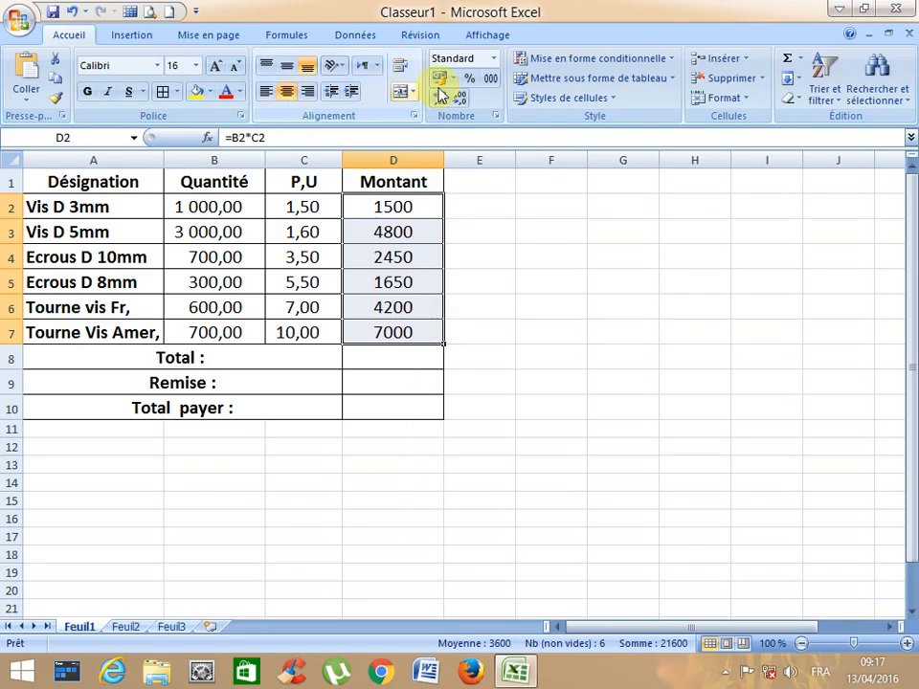
click(491, 82)
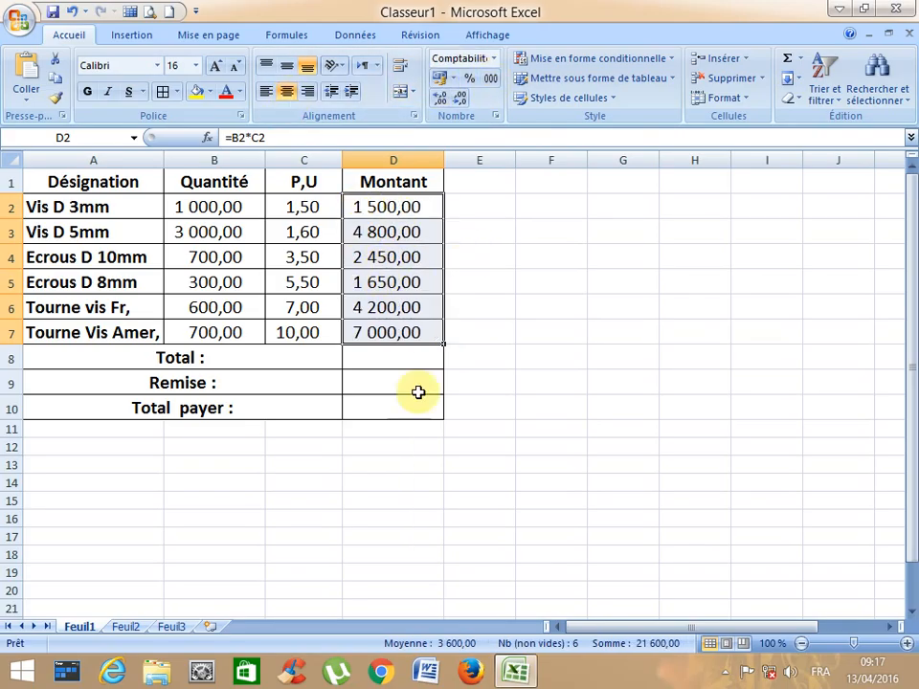
- Sum D2:D7 in the Total cell D8 and autofit the width of column D
click(390, 361)
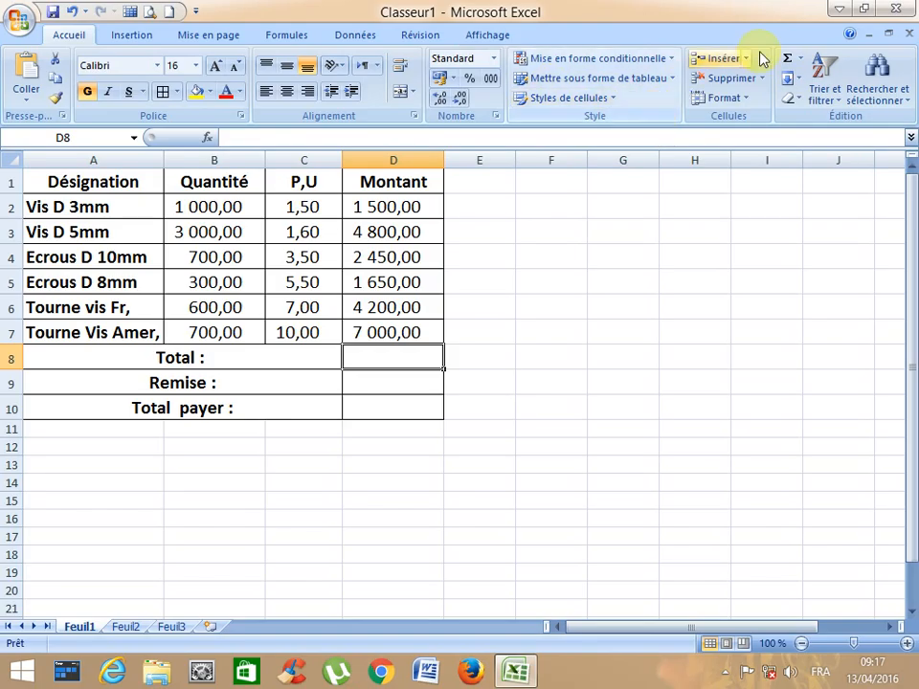
click(786, 60)
key(Return)
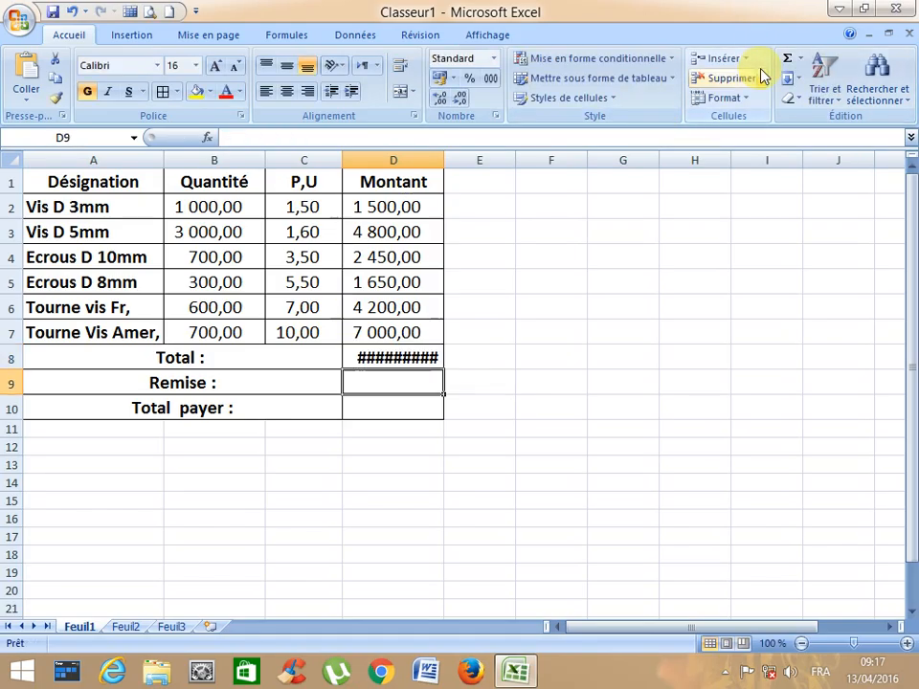
click(435, 335)
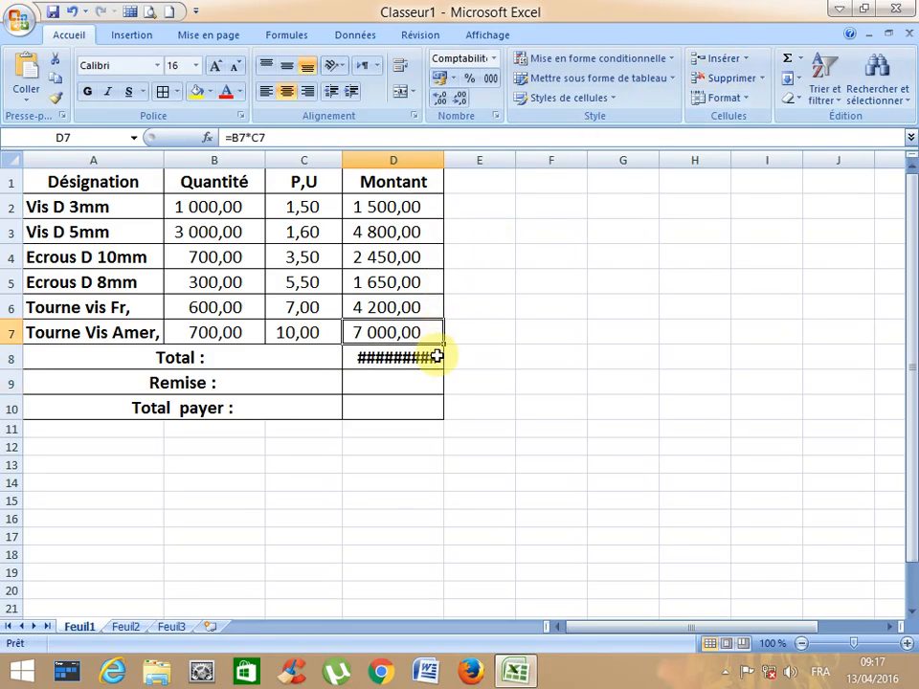
click(436, 355)
double_click(444, 160)
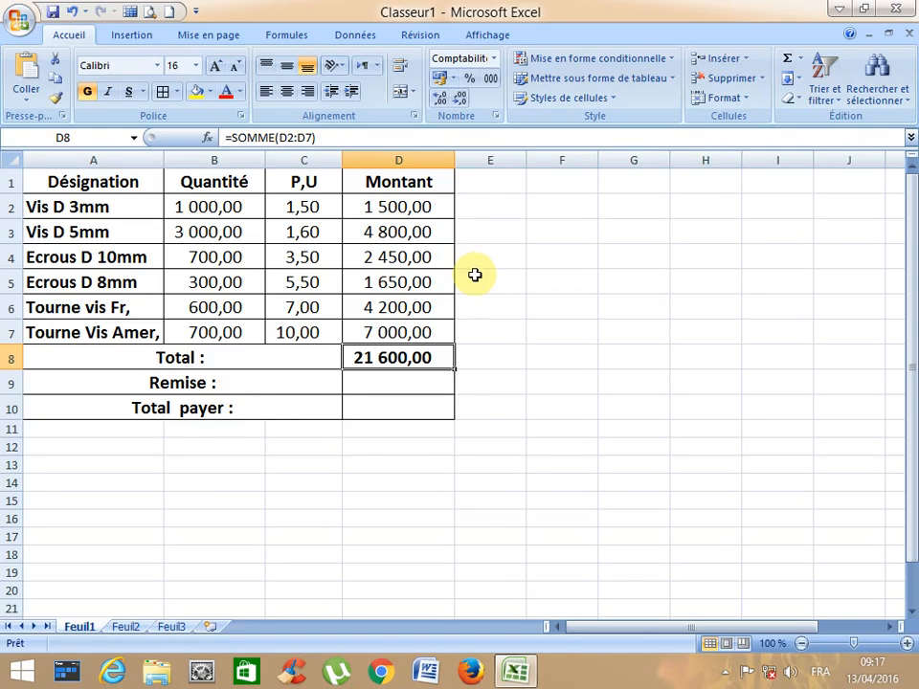
- Insert the SI function in the Remise cell D9 with the logical test D8>10000
click(400, 384)
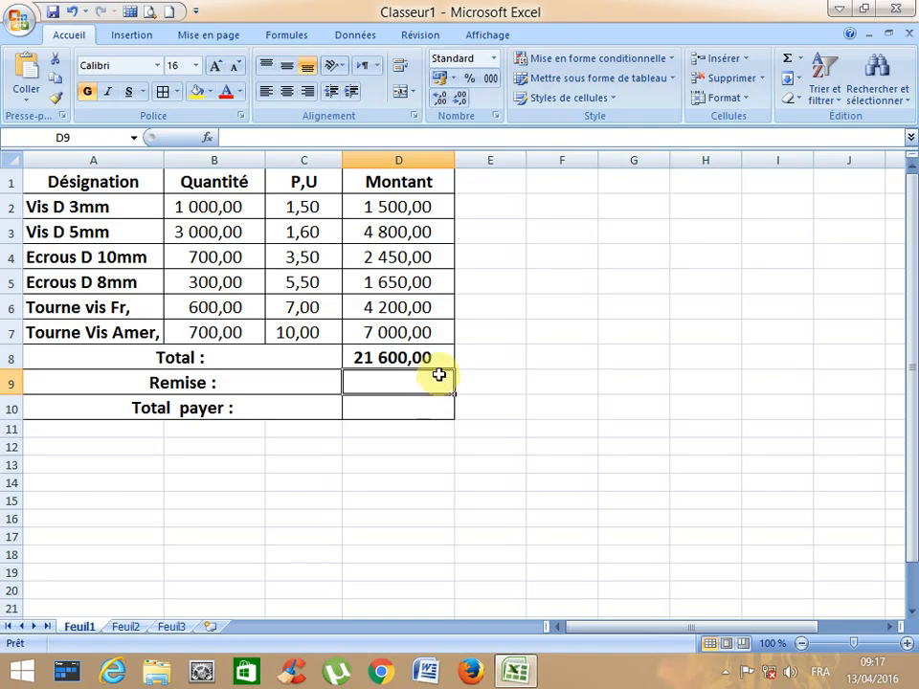
click(206, 137)
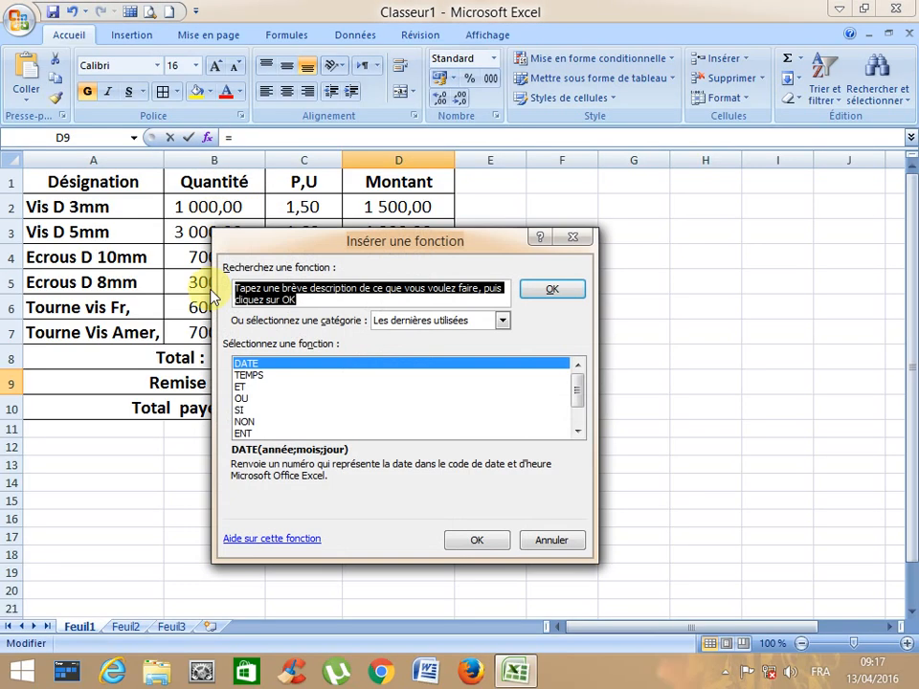
click(262, 411)
click(473, 538)
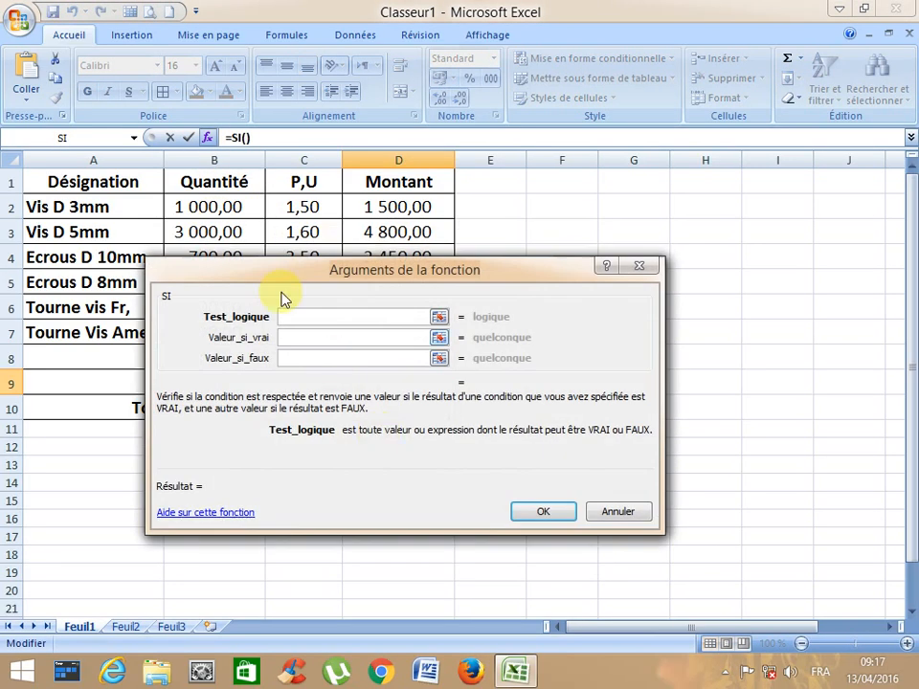
drag(325, 343, 340, 433)
click(374, 358)
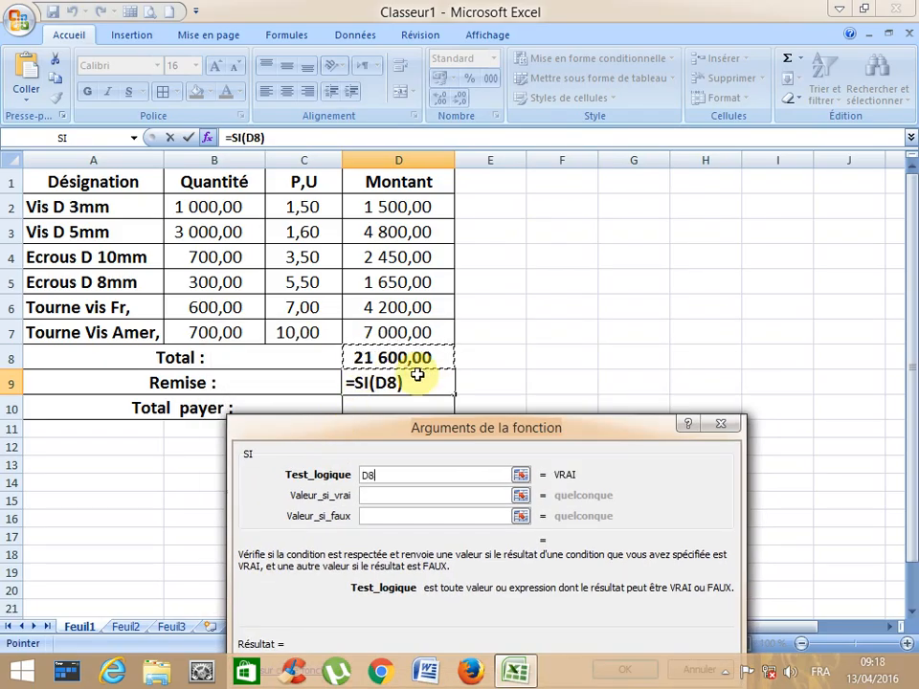
text(>10000)
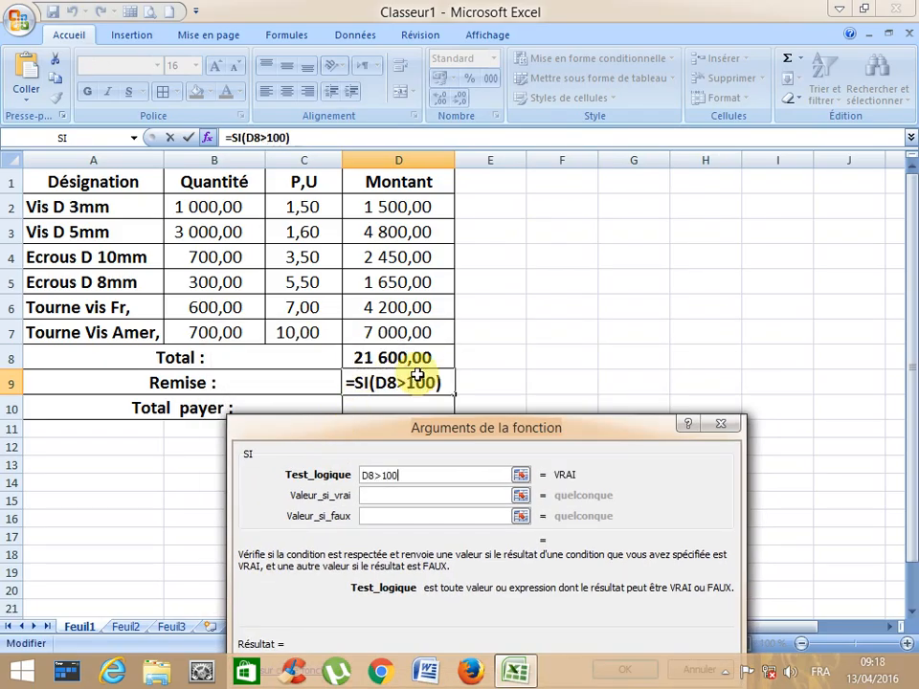
- Set the SI function's value if true to D8*10%
click(396, 497)
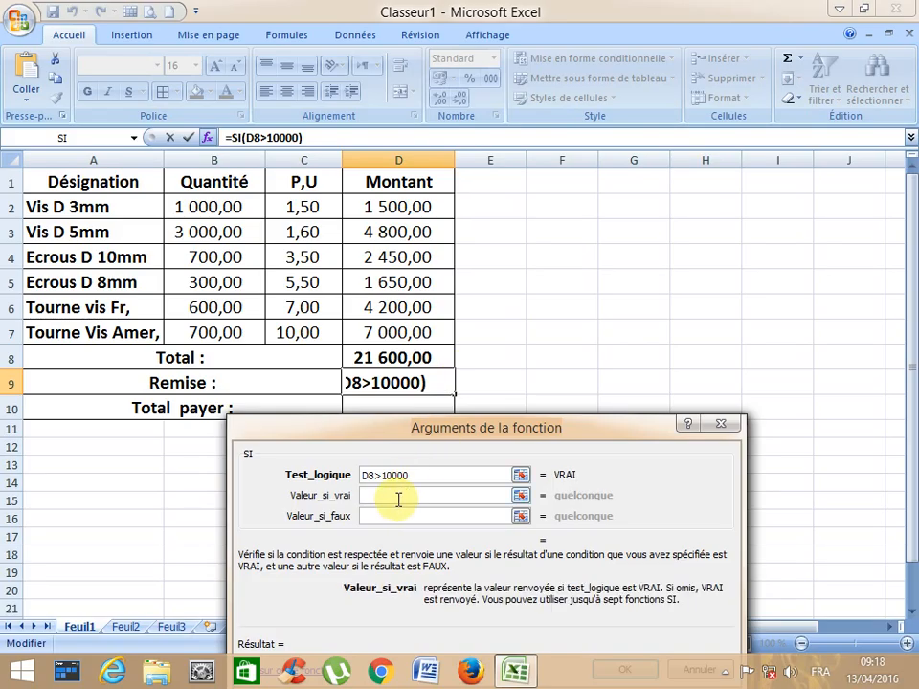
click(386, 366)
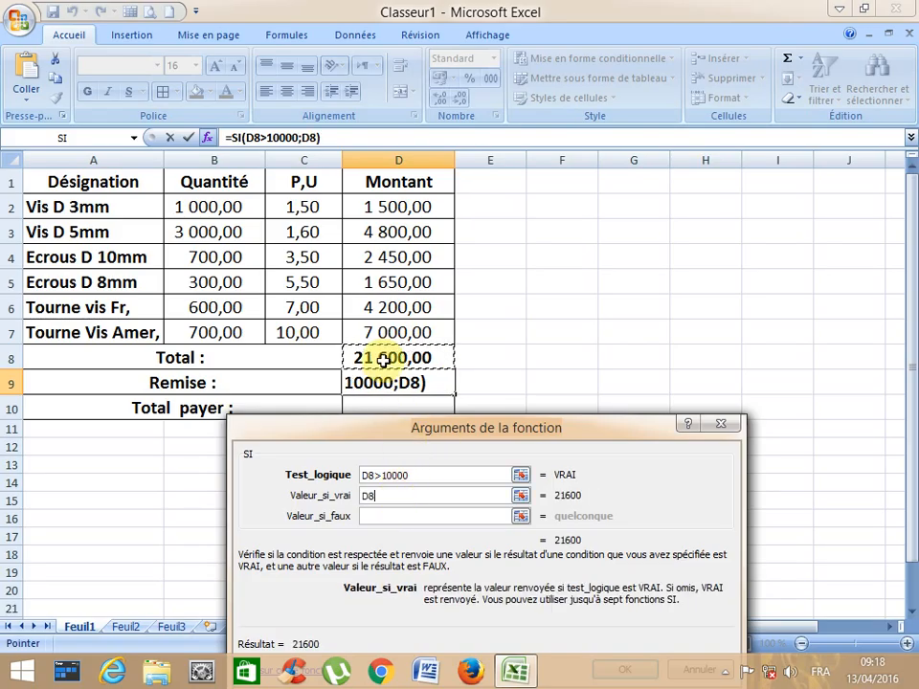
text(*10ù%)
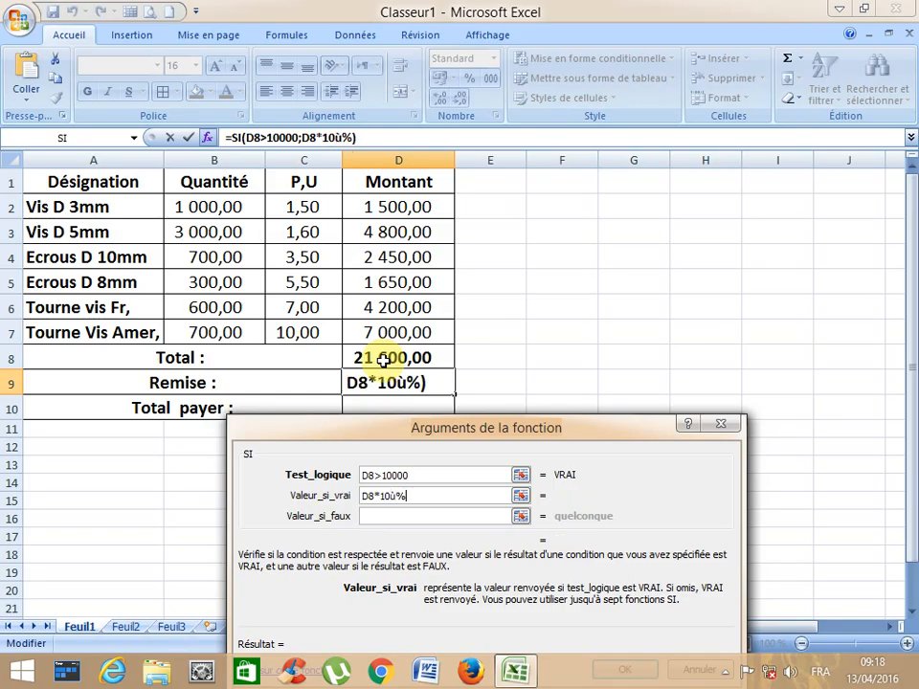
key(BackSpace)
key(BackSpace)
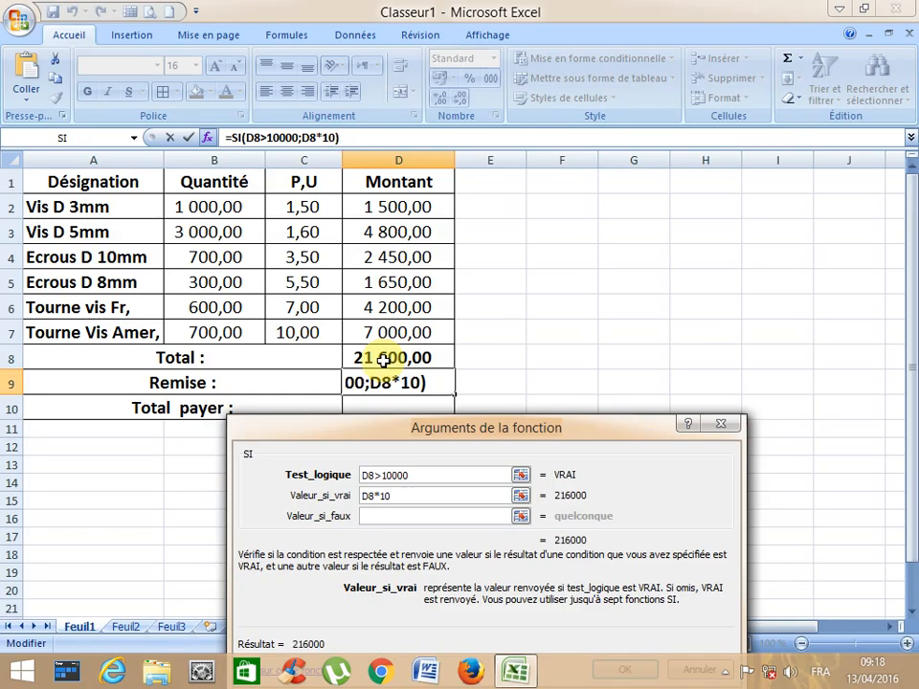
text(%)
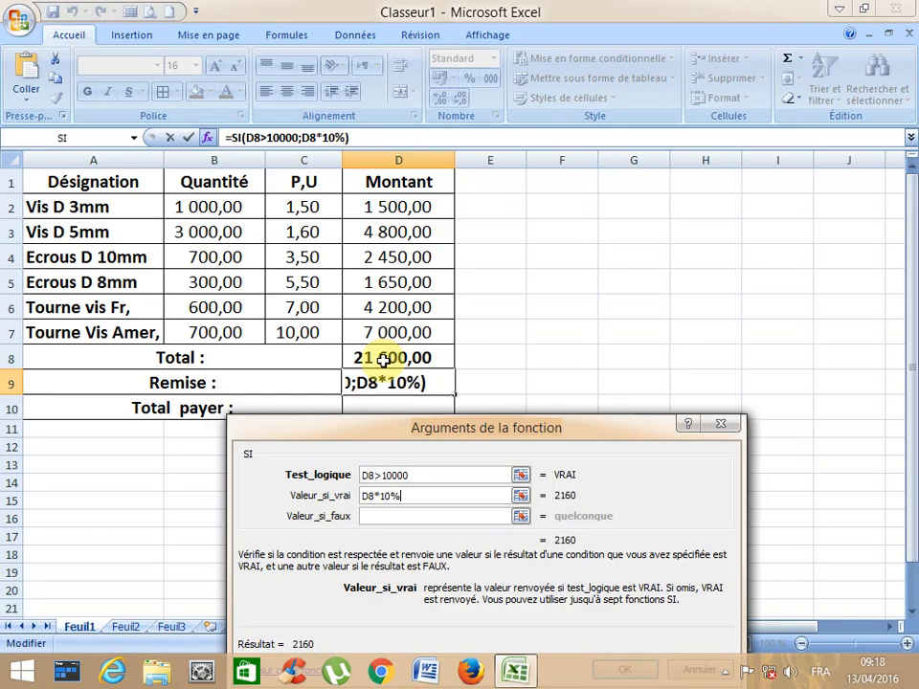
- Set the SI function's value if false to D8, accept the formula and centre the Remise cell
click(375, 516)
click(375, 359)
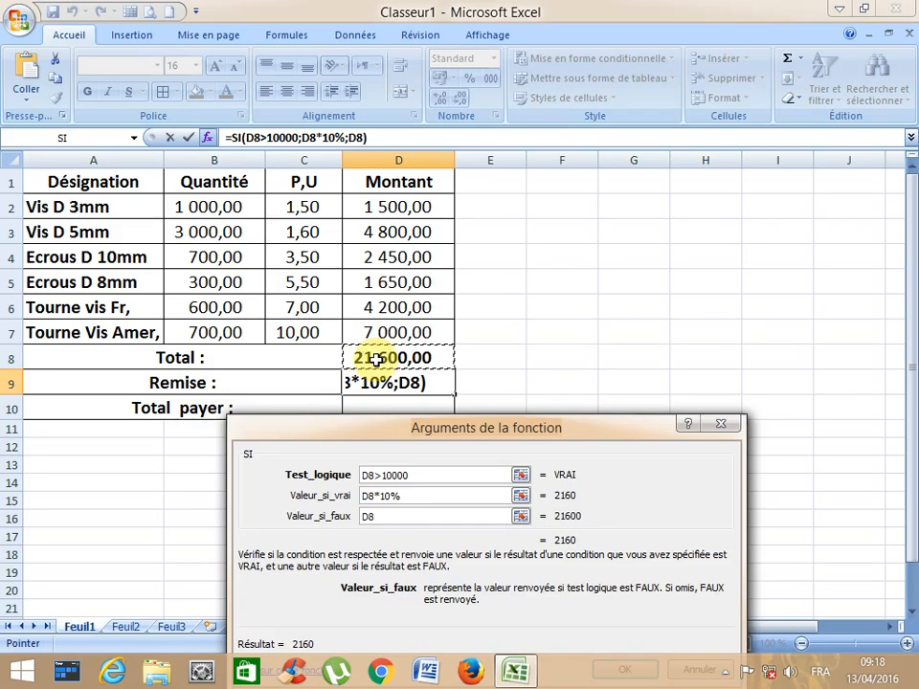
drag(447, 428, 381, 299)
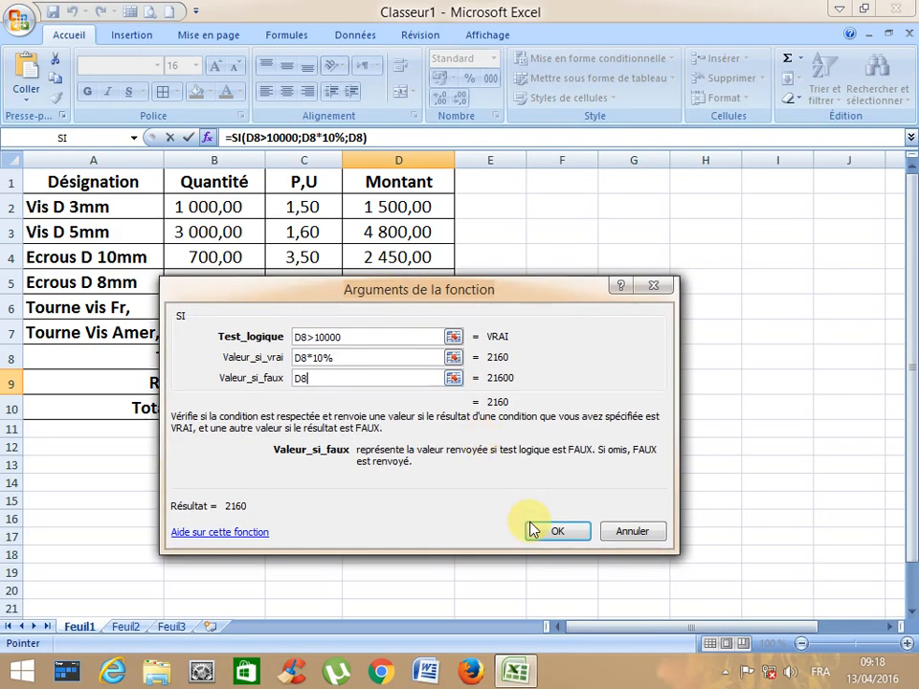
click(533, 531)
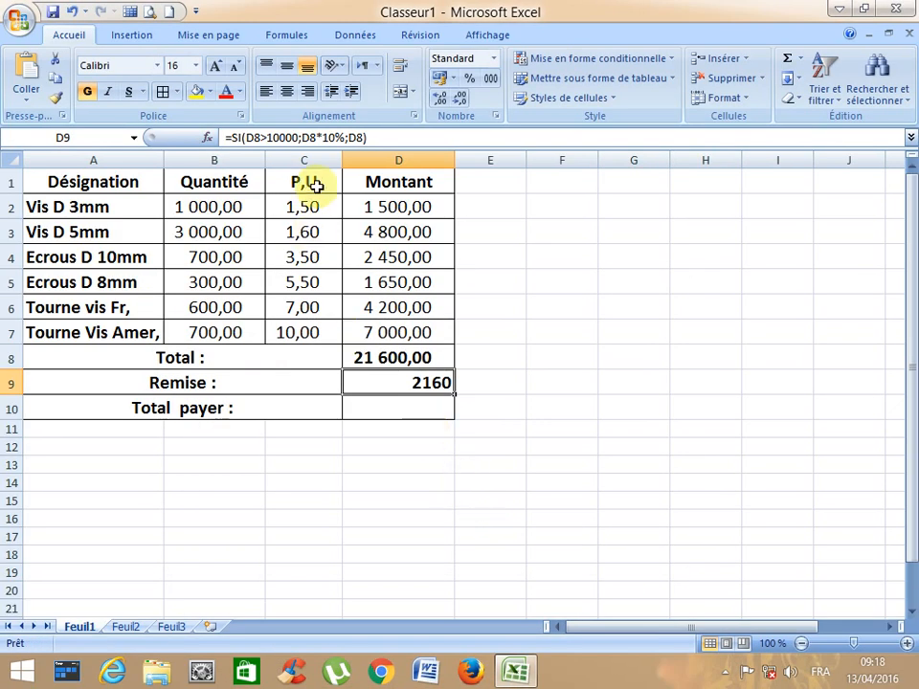
click(287, 91)
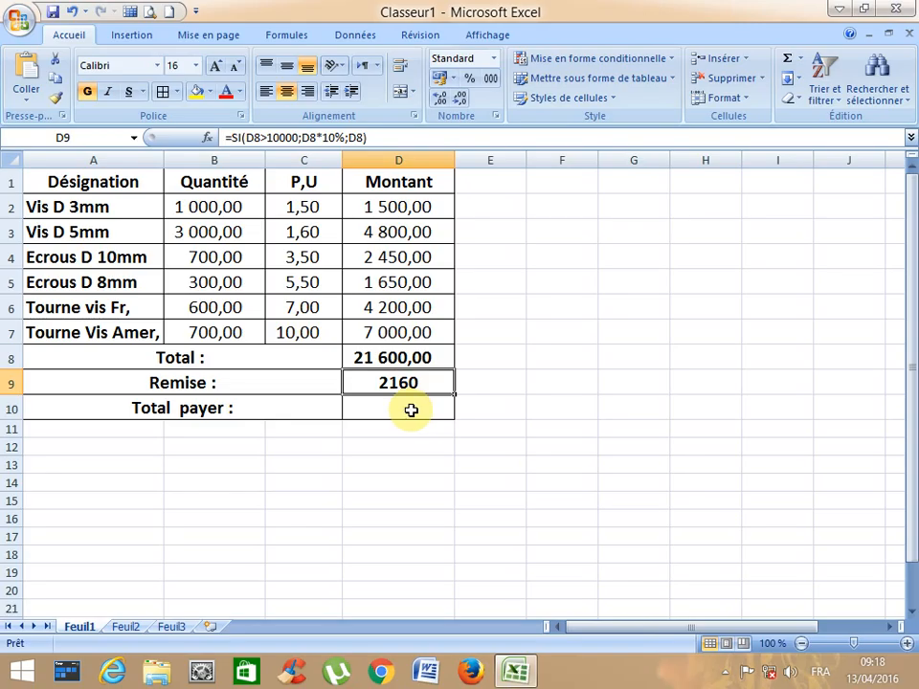
- Calculate the Total payer amount in D10 with the formula =D8+D9
click(409, 410)
text(=)
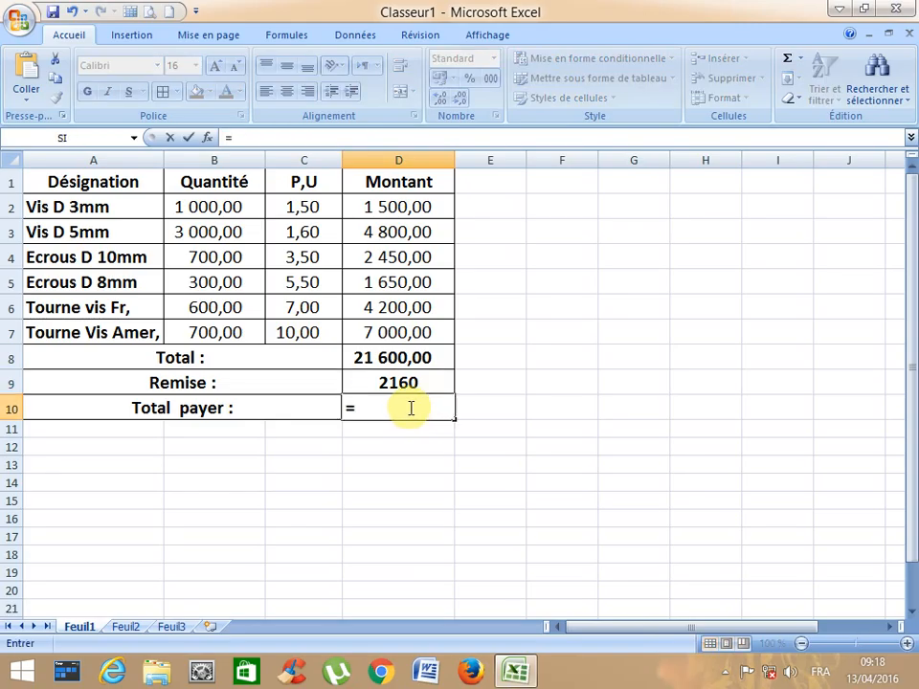
click(389, 360)
text(+)
click(384, 386)
key(Return)
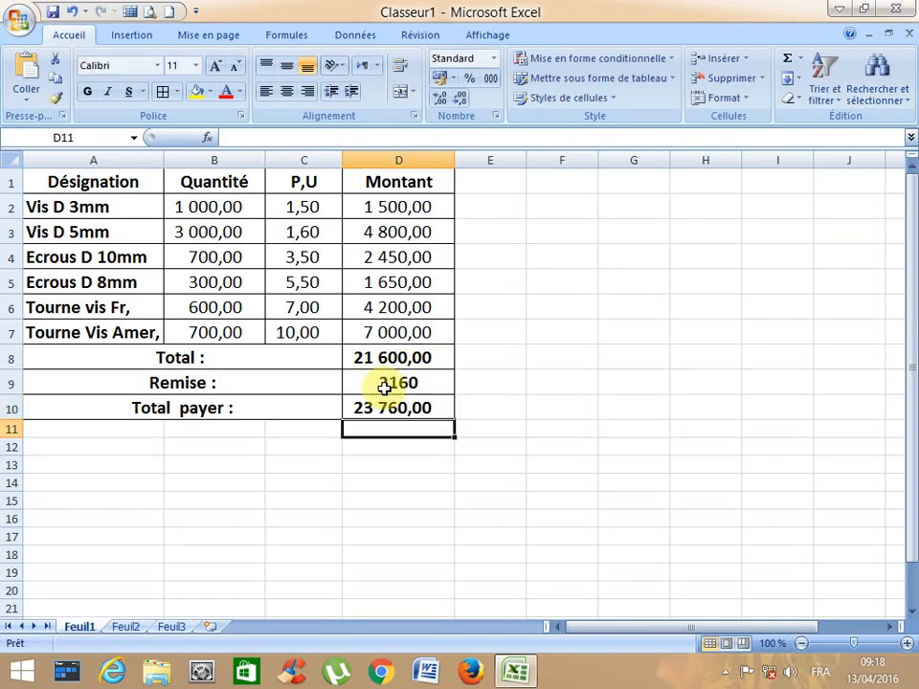
click(382, 410)
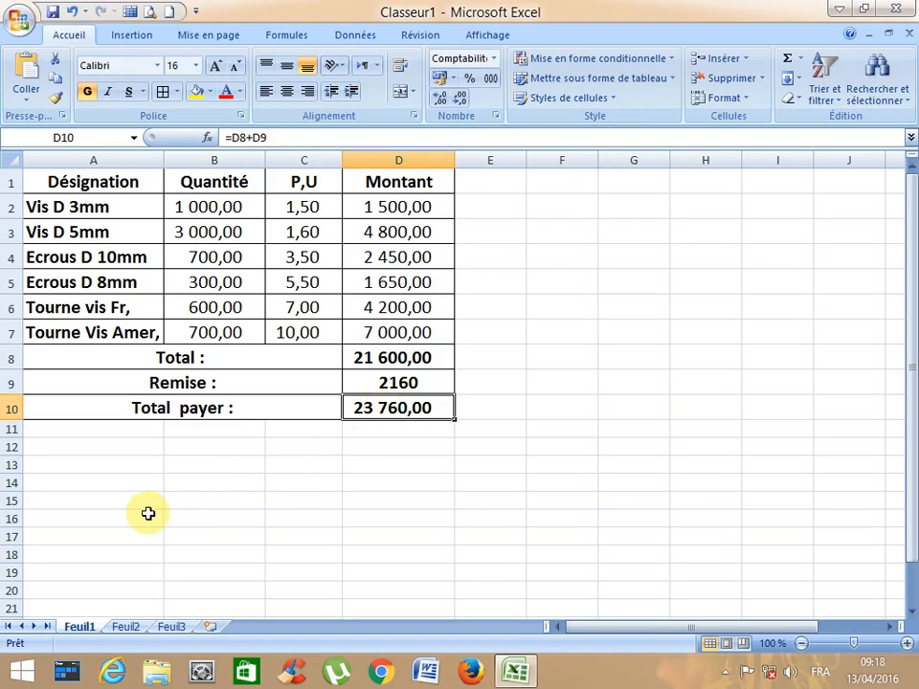
- Enter the headings Désignation :, Qté, PU and Montant in cells A13 to D13 below the first table
click(124, 465)
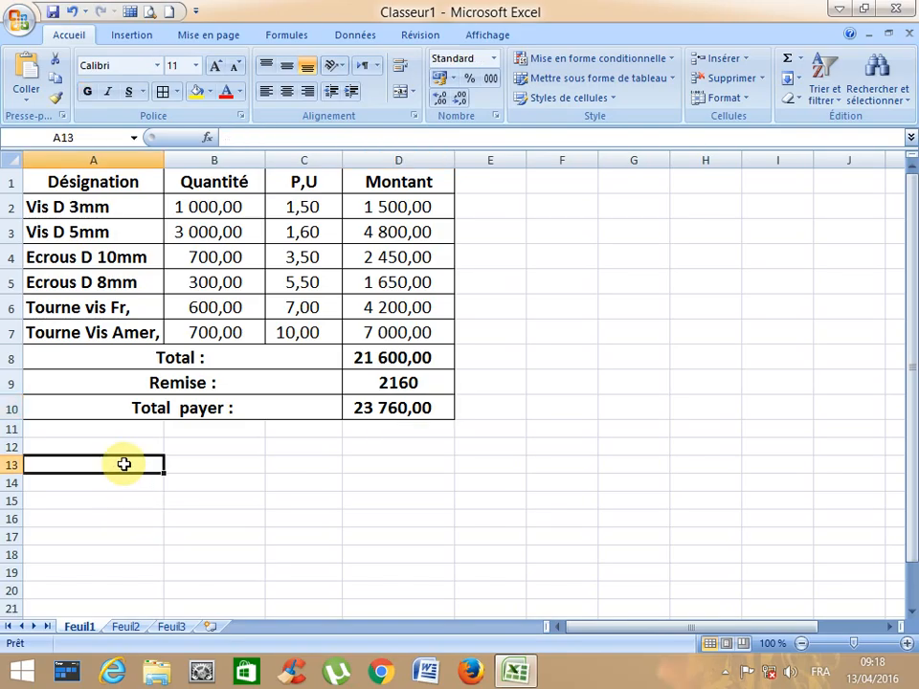
text(Dé)
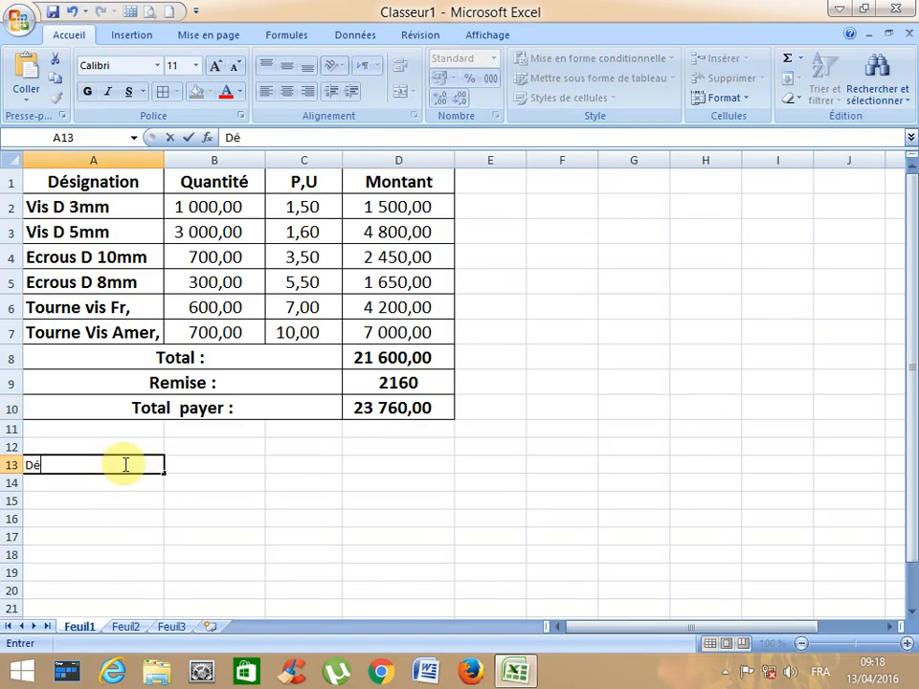
text(signation :)
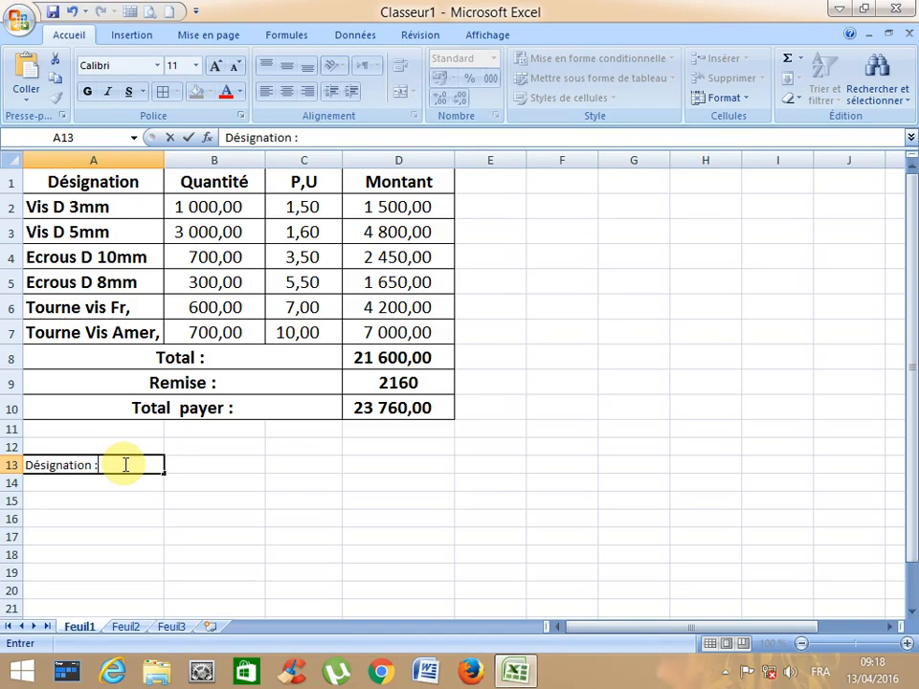
click(181, 458)
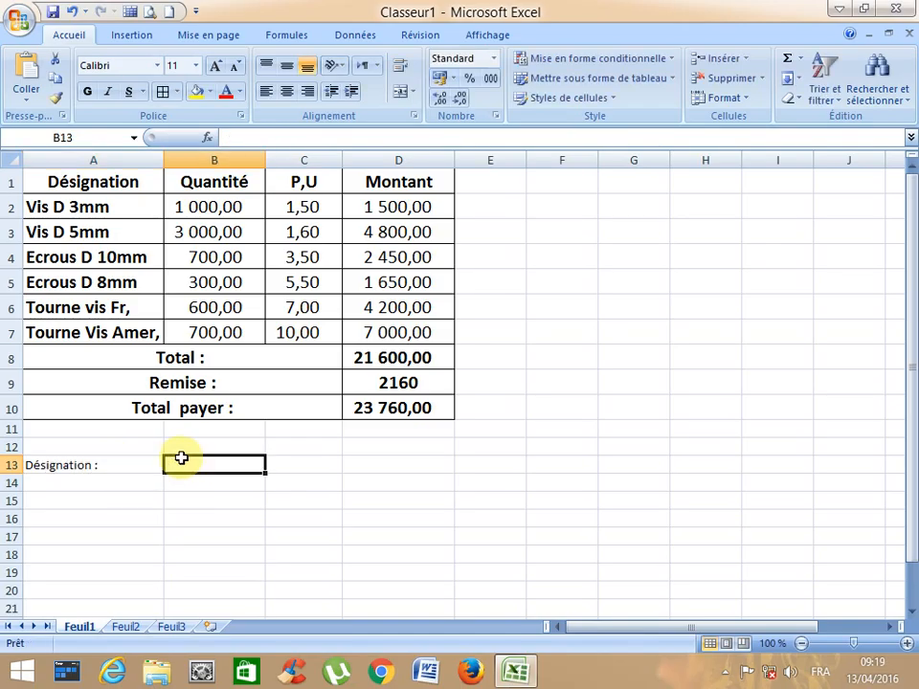
text(Qté)
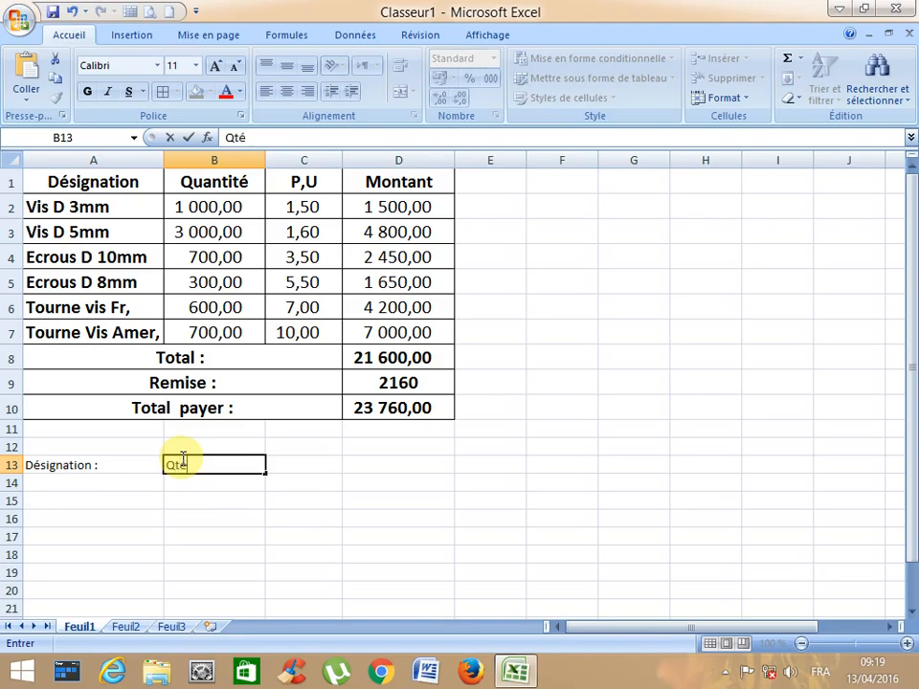
click(289, 458)
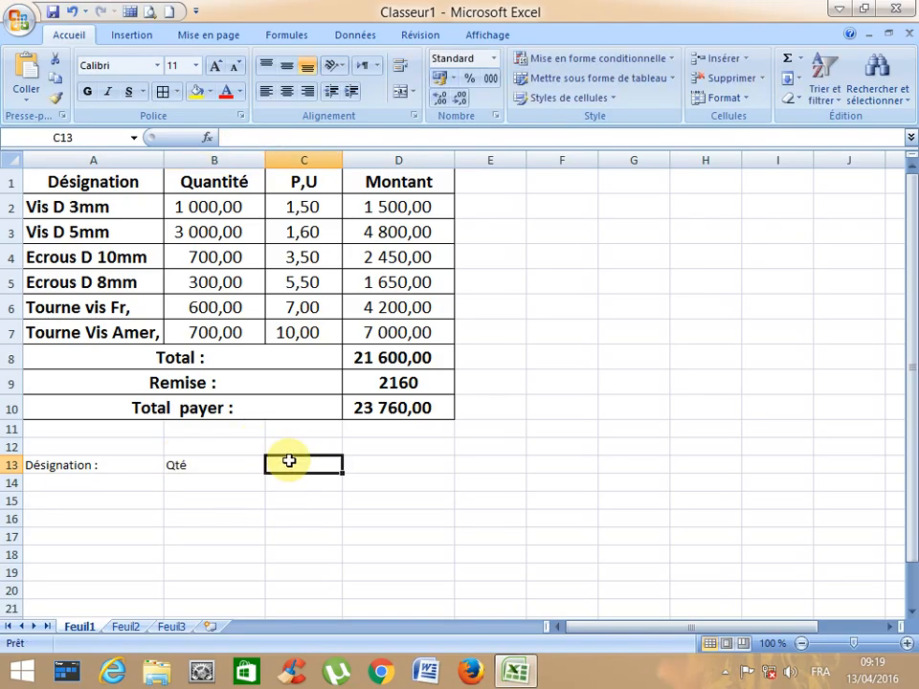
text(PU)
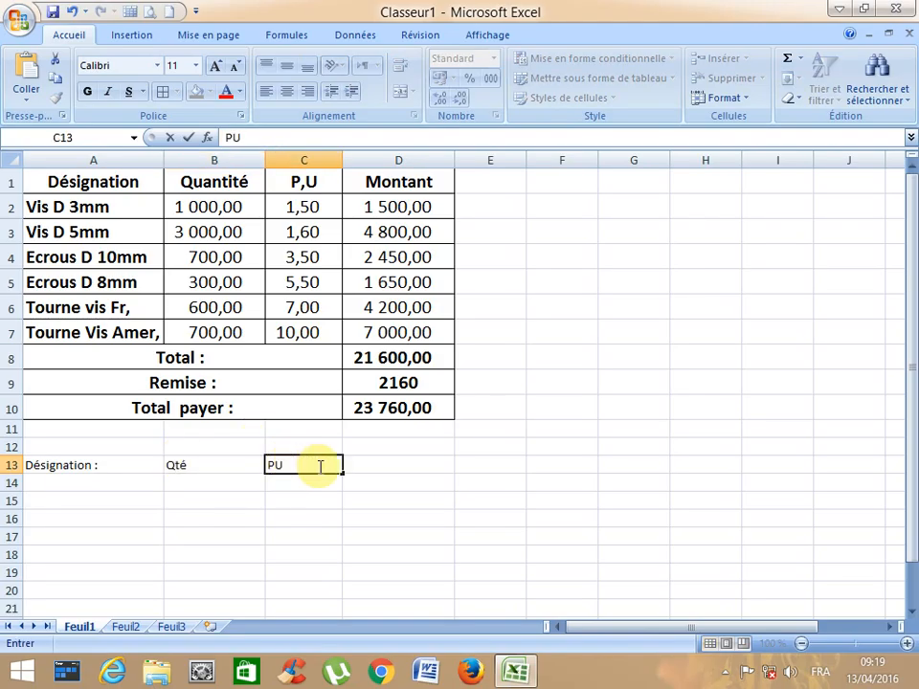
click(375, 465)
text(M)
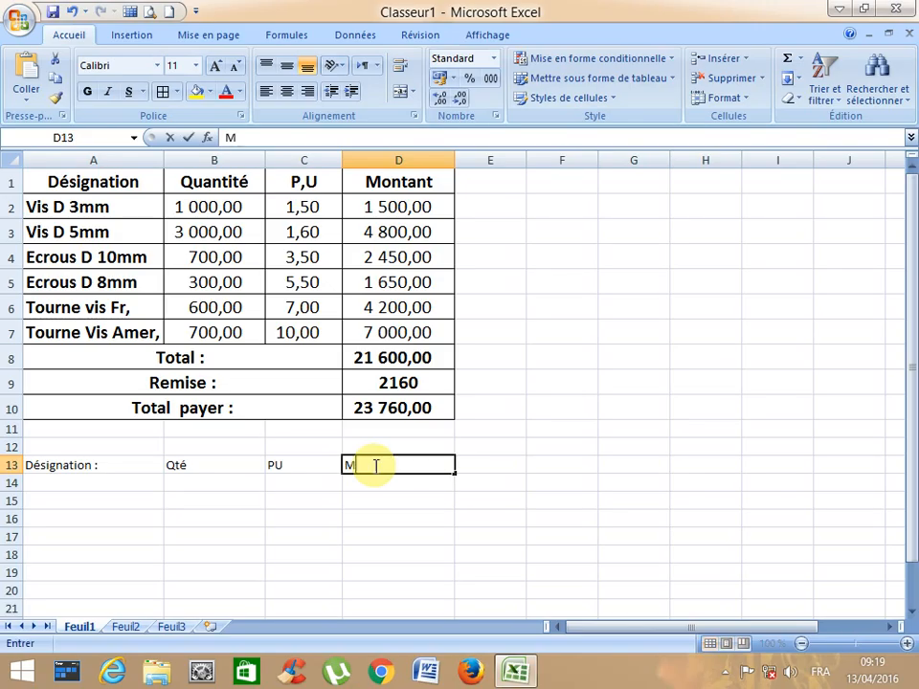
text(ontant)
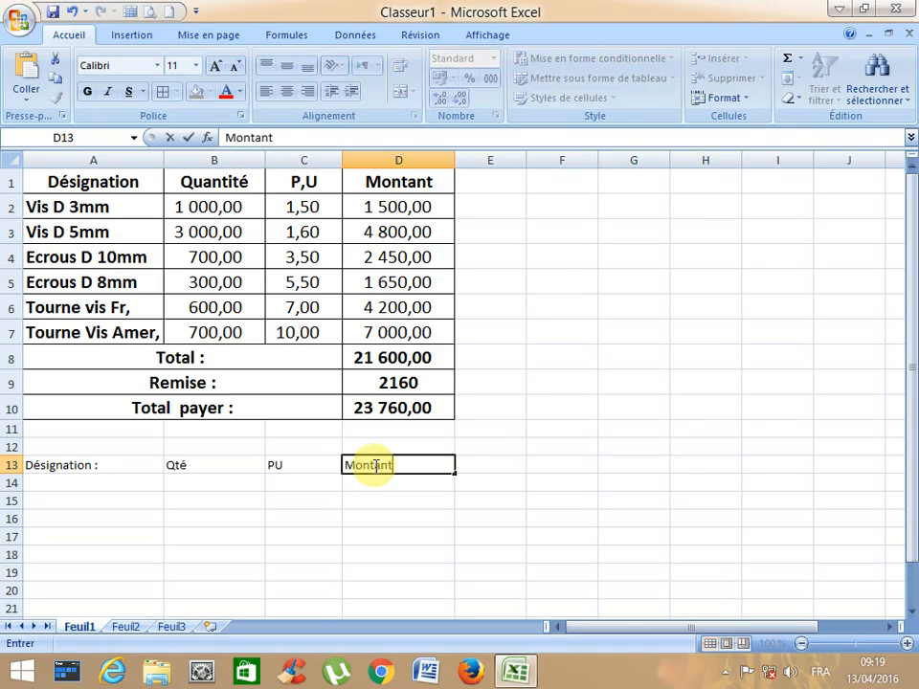
- List the items Salade, Tomate and Choux in cells A14 to A16 under the Désignation heading
click(68, 479)
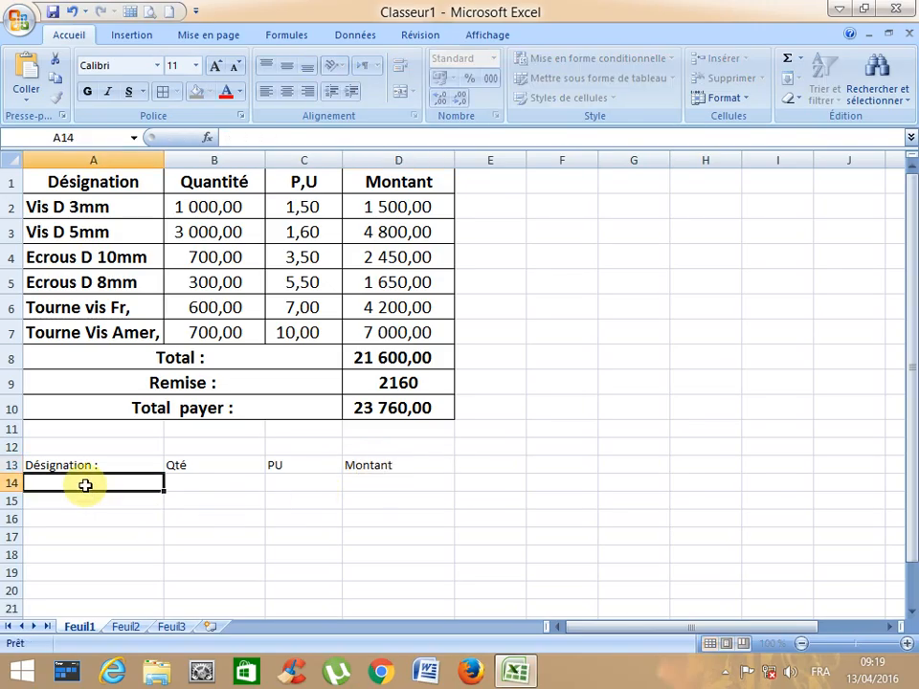
text(Salade)
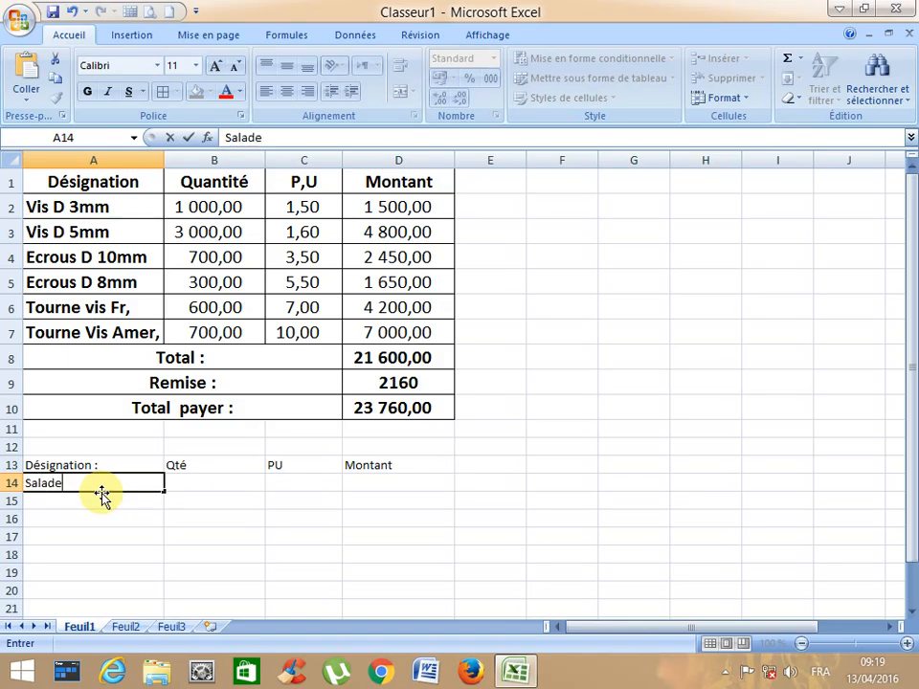
key(Return)
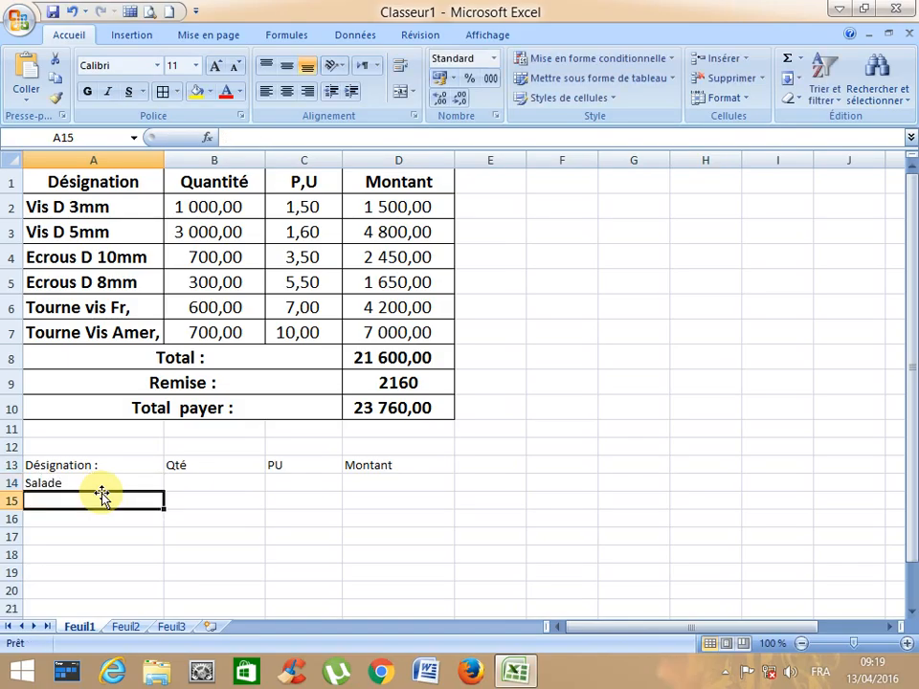
text(Tomat)
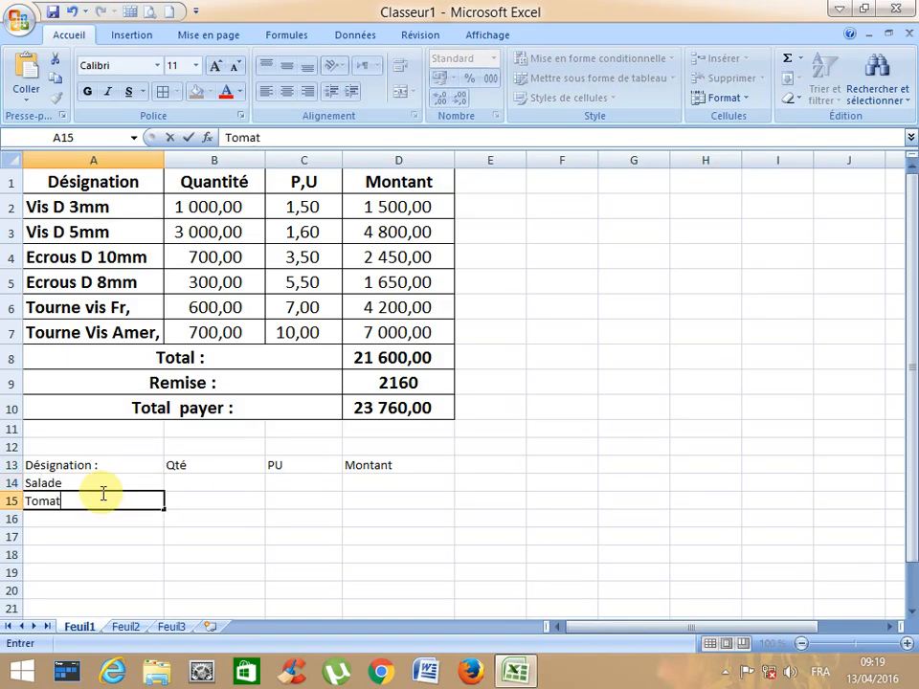
text(e)
key(Return)
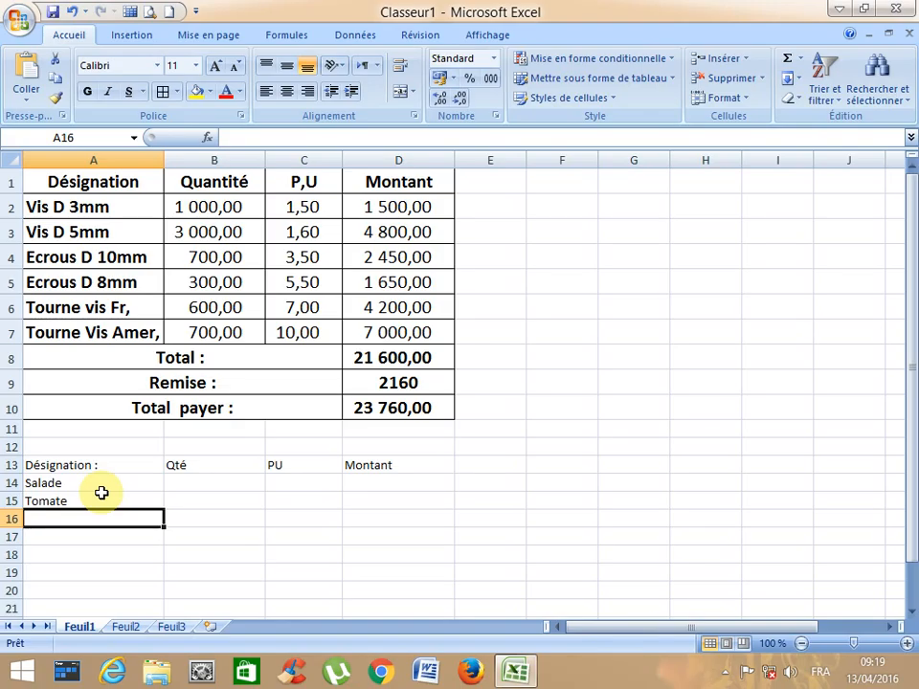
text(Choux)
key(Return)
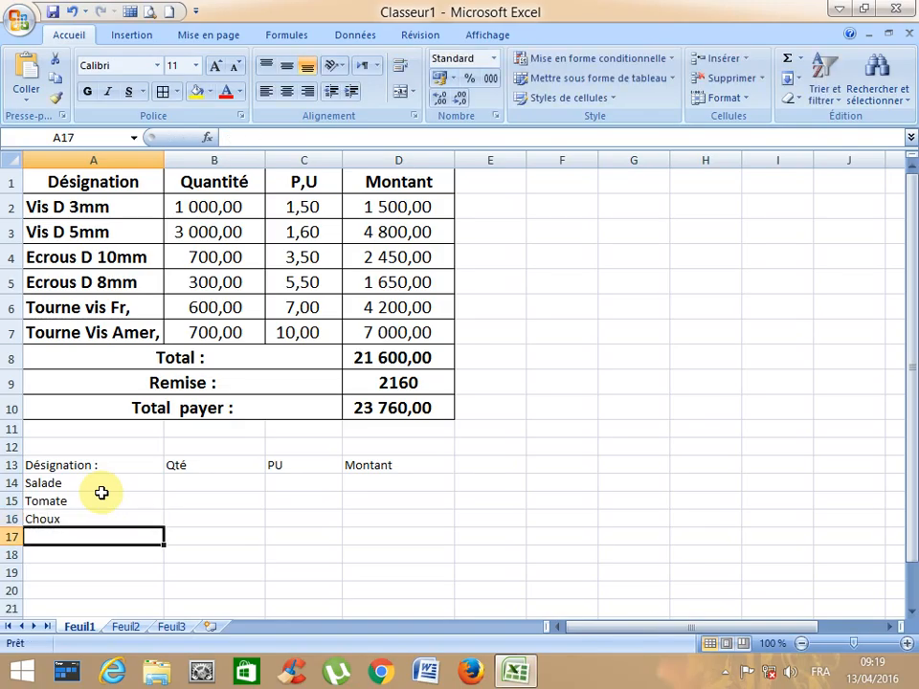
- Continue the item list with Orange, Citrons, Pastèques and Bananes in cells A17 to A20
text(Ora)
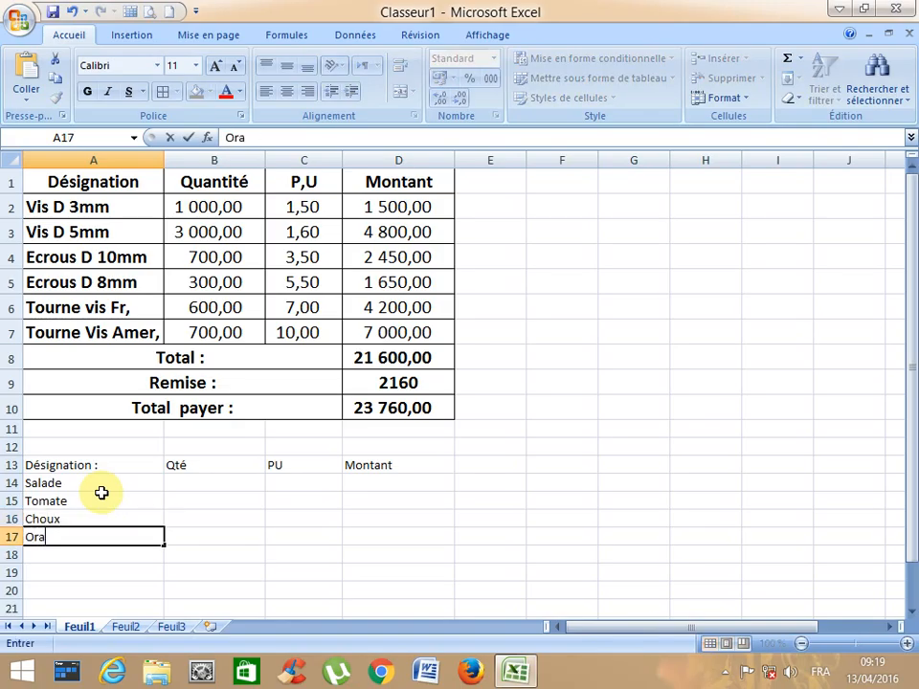
text(nge)
key(Return)
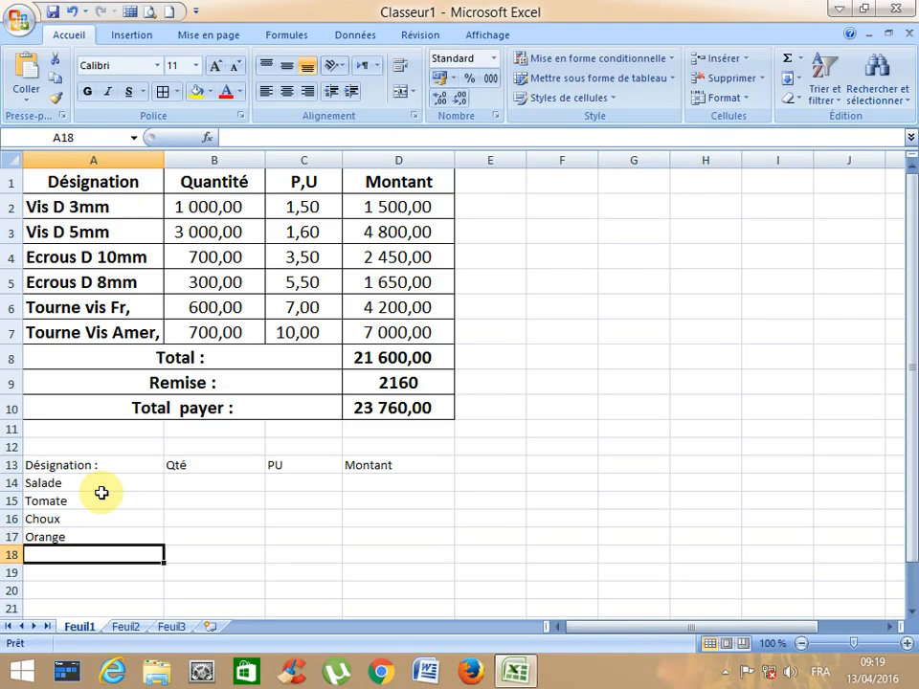
text(Citrons)
key(Return)
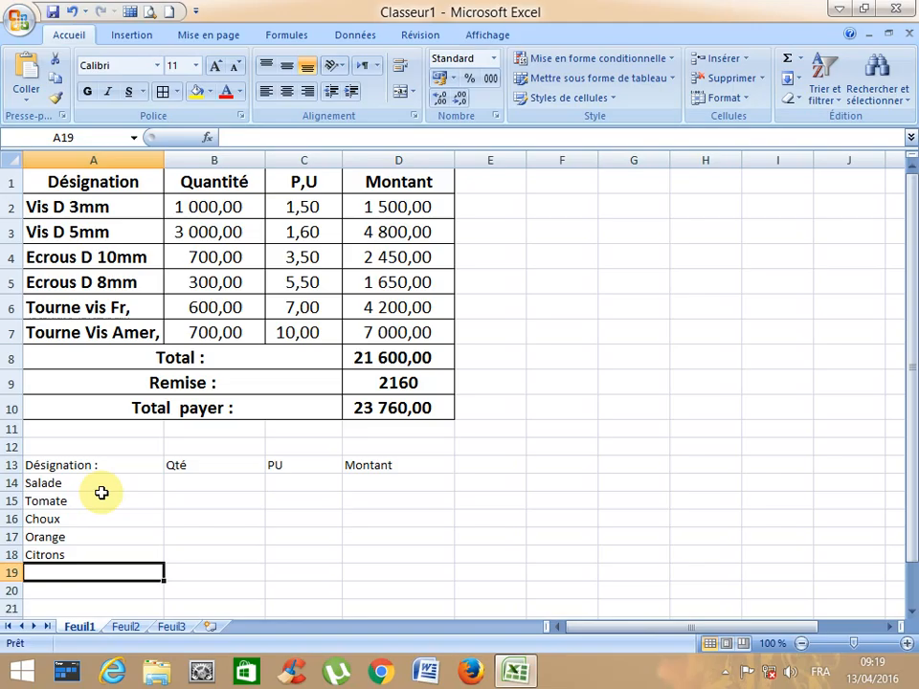
text(Pas)
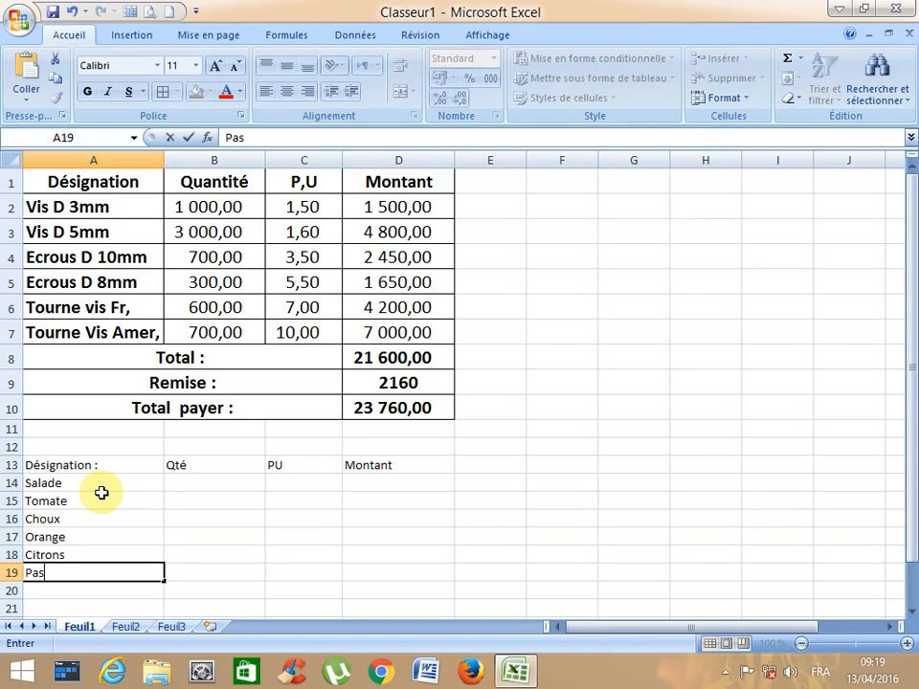
text(tèques)
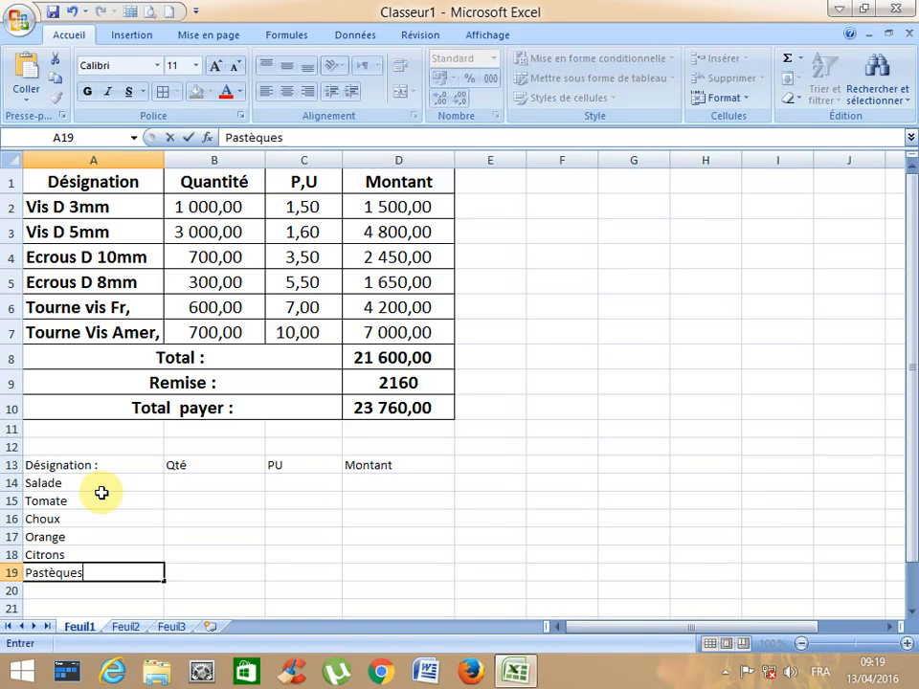
key(Return)
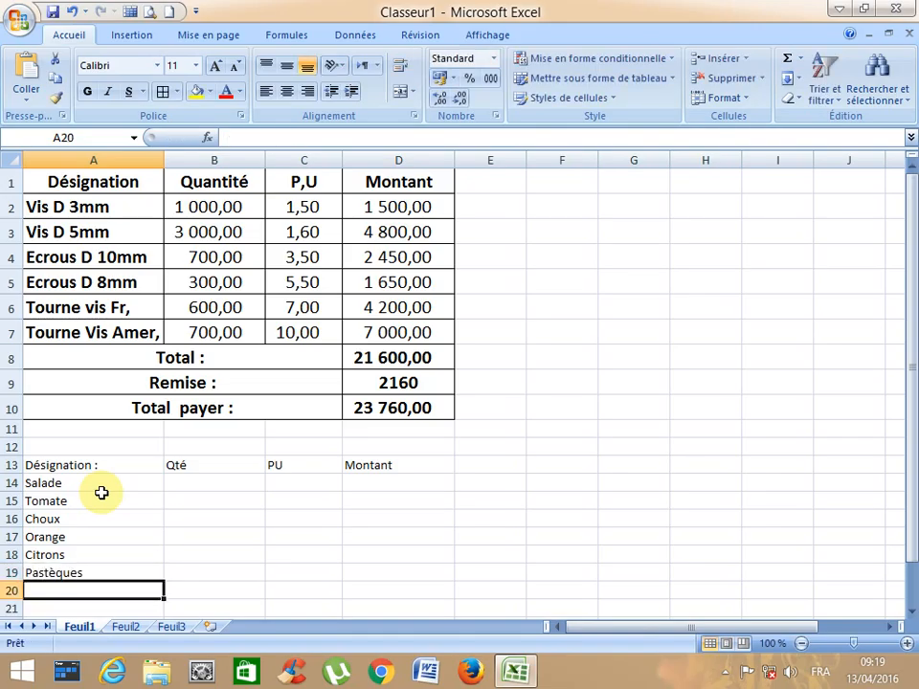
text(Bananes)
key(Return)
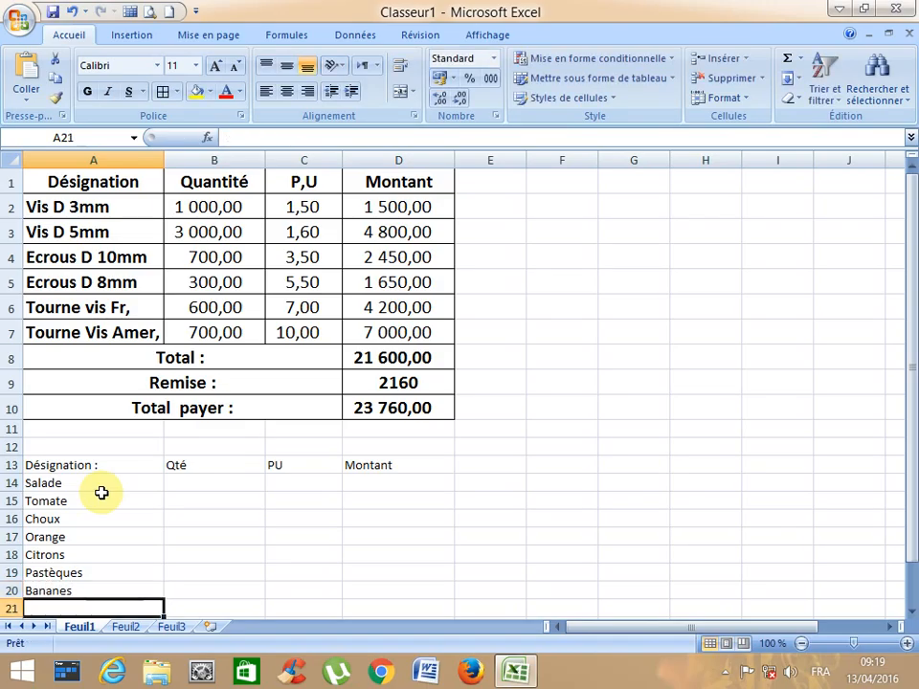
- Enter the quantities 100 for Salade, 50 for Tomate and 200 for Choux in cells B14 to B16
key(Right)
key(Up)
key(Up)
key(Up)
key(Up)
key(Up)
key(Up)
key(Up)
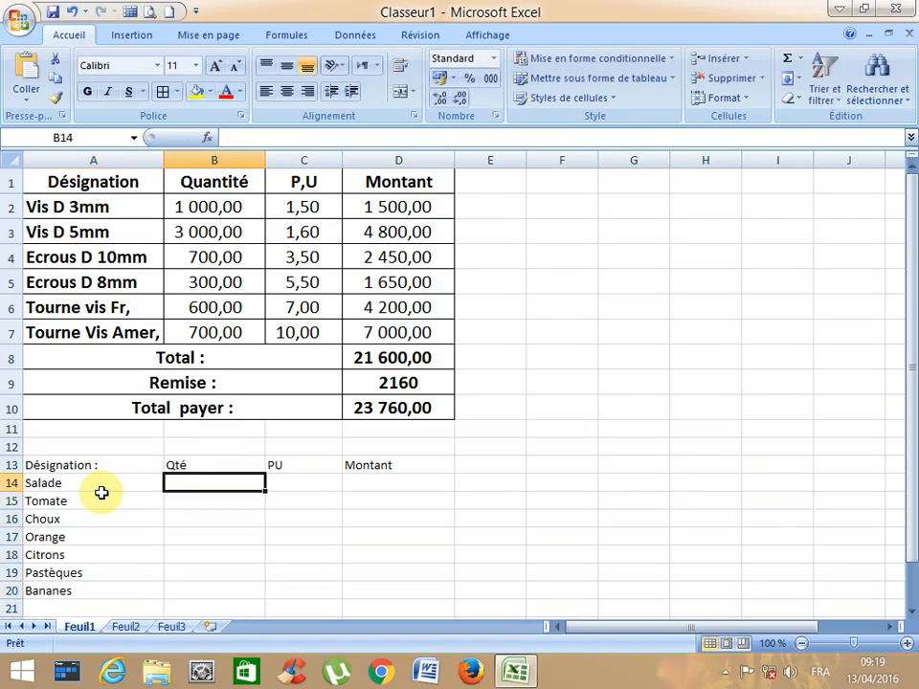
text(100)
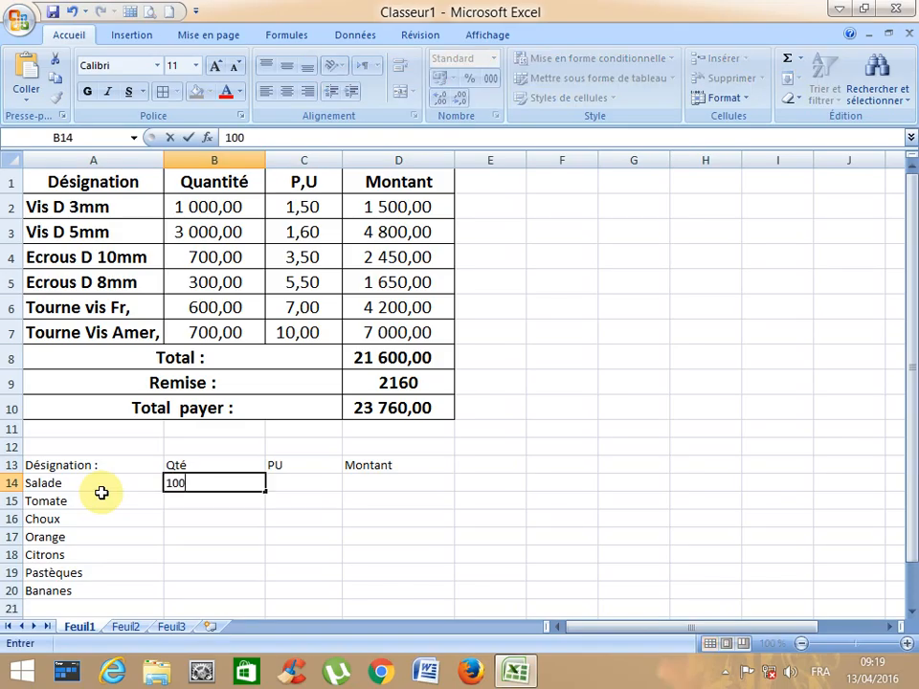
key(Return)
text(50)
key(Return)
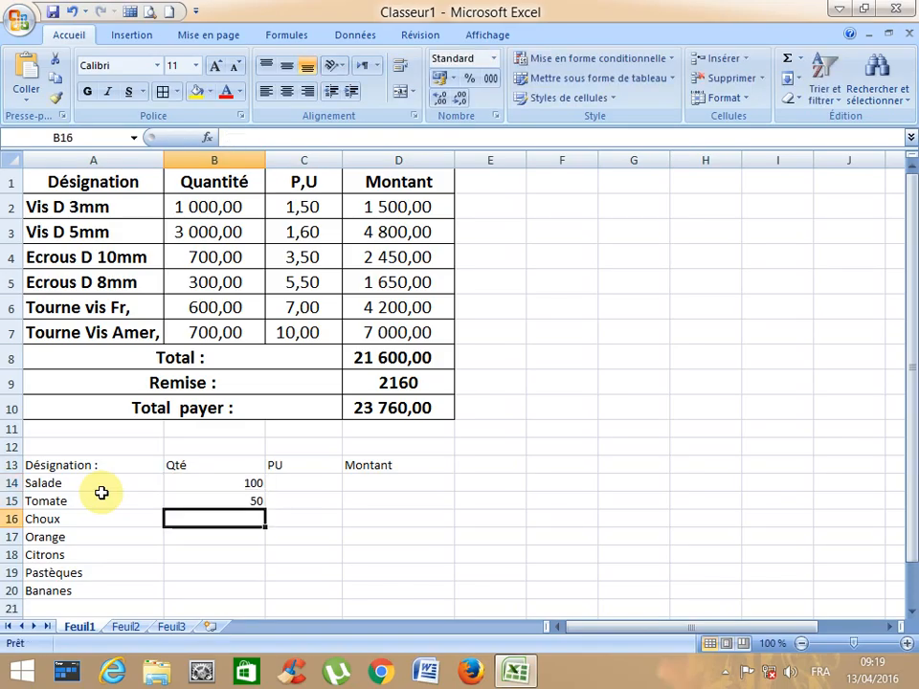
text(200)
key(Return)
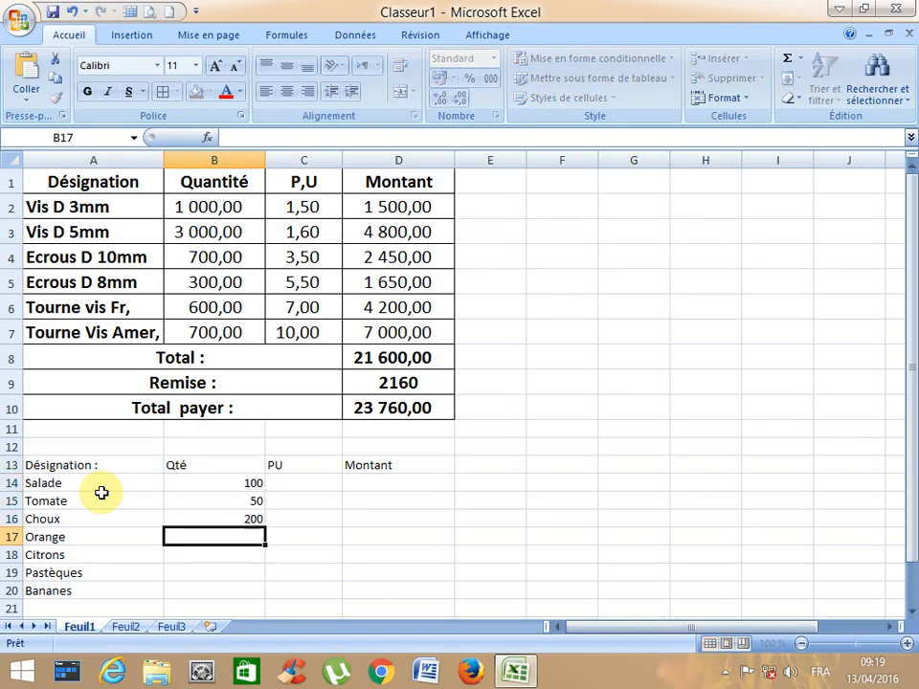
- Enter the quantities 300 for Orange, 500 for Citrons, 1000 for Pastèques and 450 for Bananes in cells B17 to B20
text(300)
key(Return)
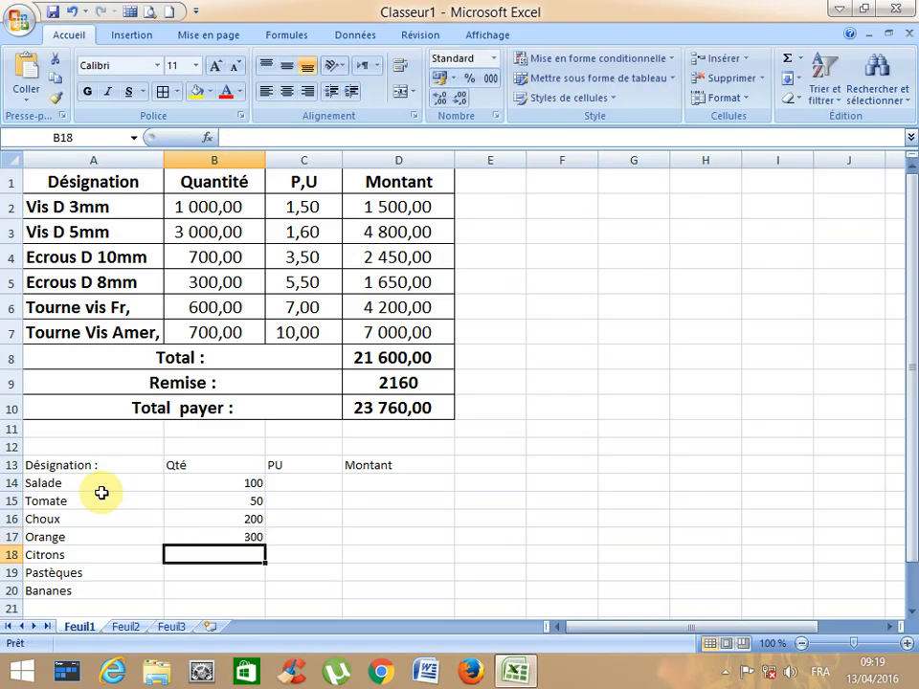
text(500)
key(Return)
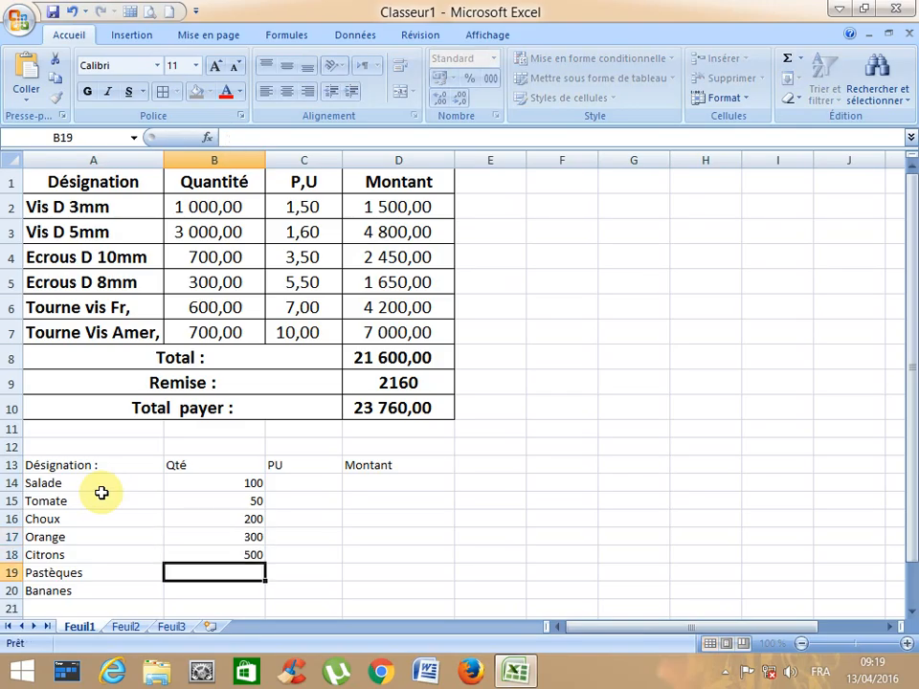
text(1000)
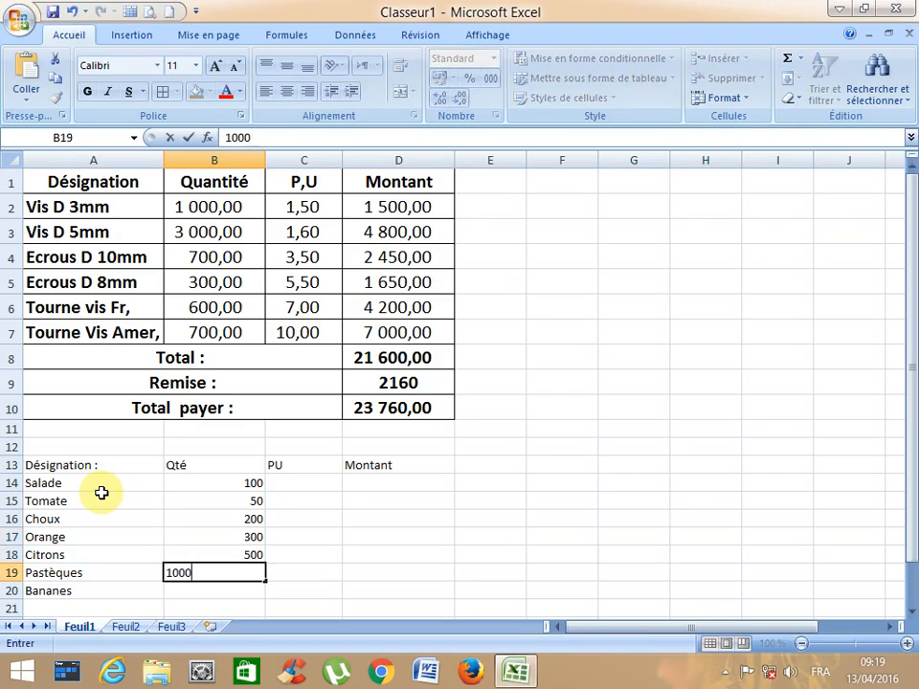
key(Return)
text(45)
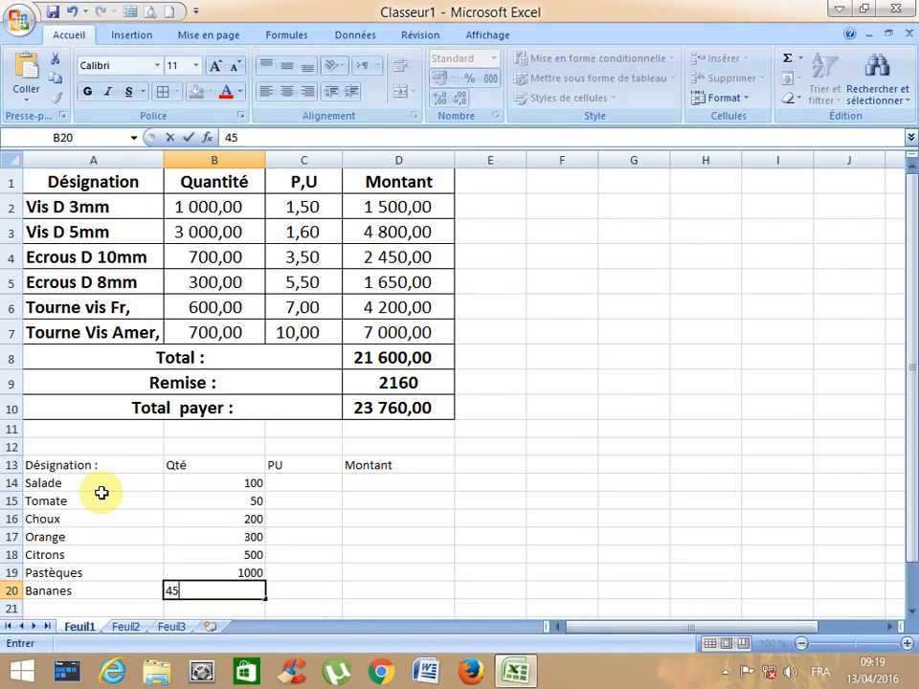
text(0)
key(Tab)
- Enter the unit prices 3 for Salade, 4 for Tomate and 3 for Choux in cells C14 to C16
key(Up)
key(Up)
key(Up)
key(Up)
key(Up)
key(Up)
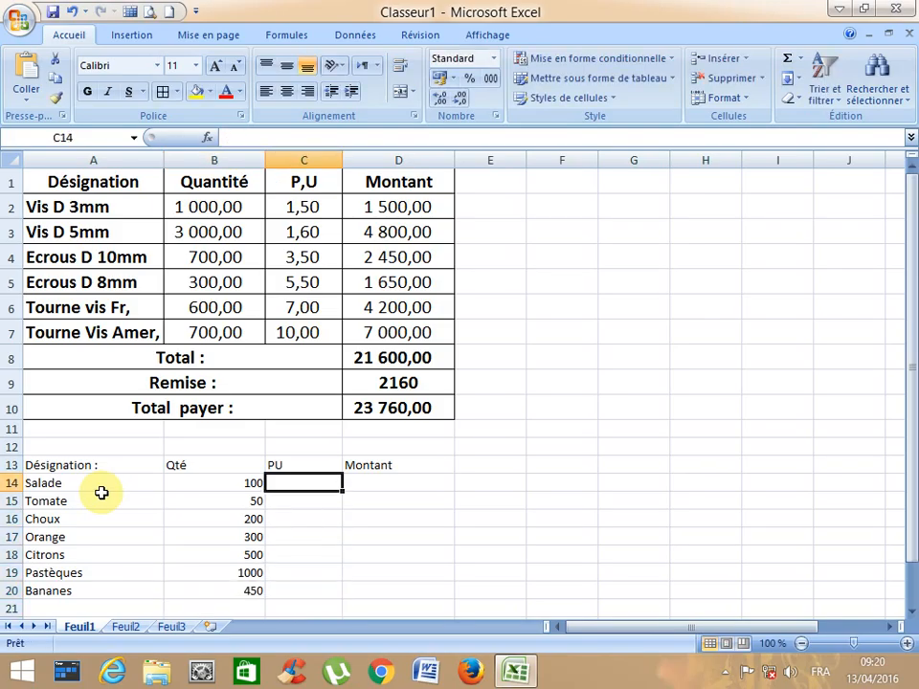
text(3)
key(Return)
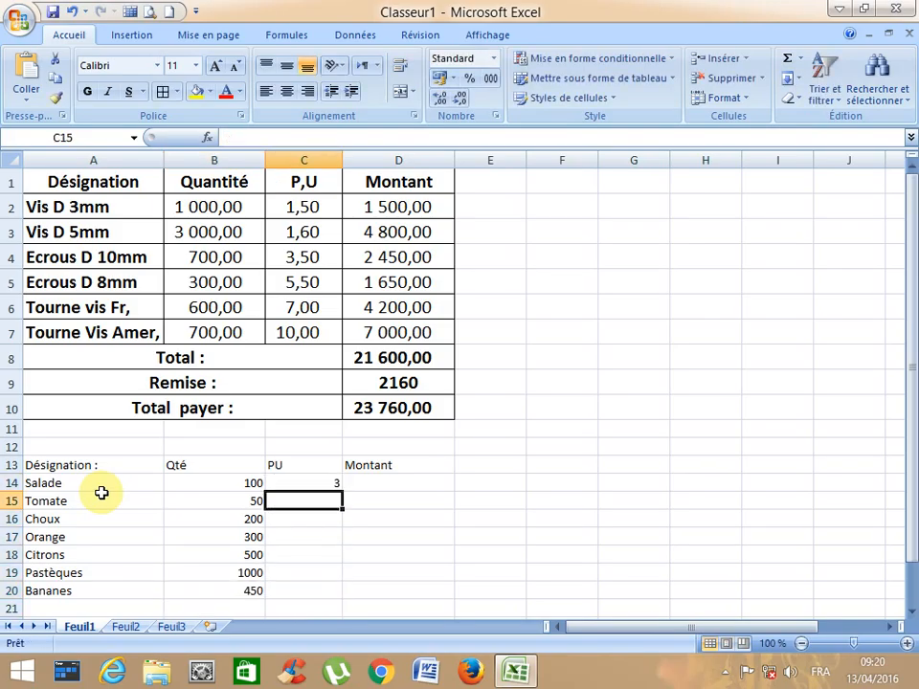
text(4)
key(Return)
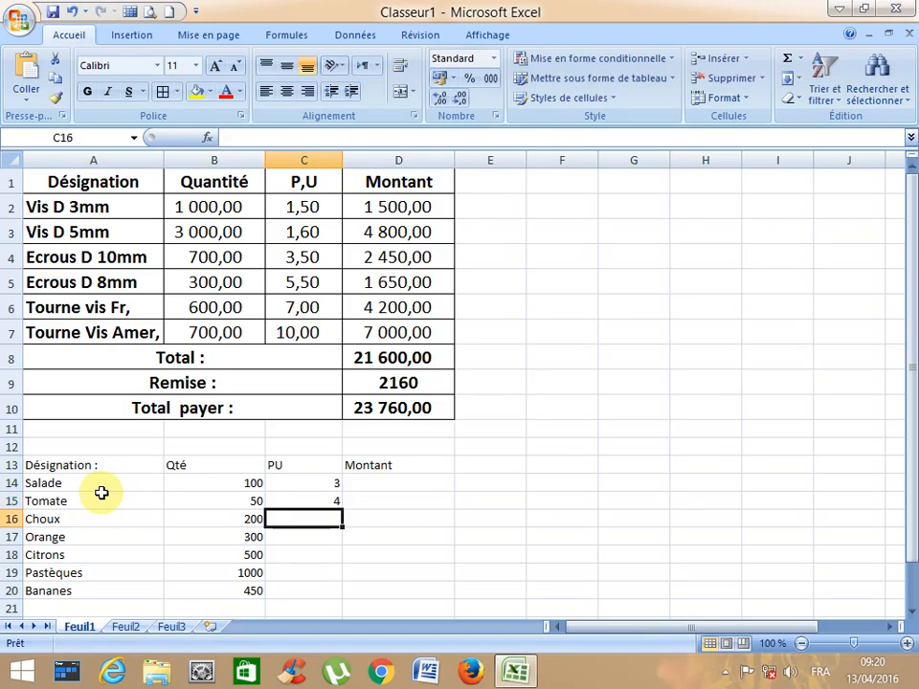
text(3)
key(Return)
- Enter the unit prices 3 for Orange, 4 for Citrons, 3,5 for Pastèques and 7 for Bananes in cells C17 to C20
text(3)
key(Return)
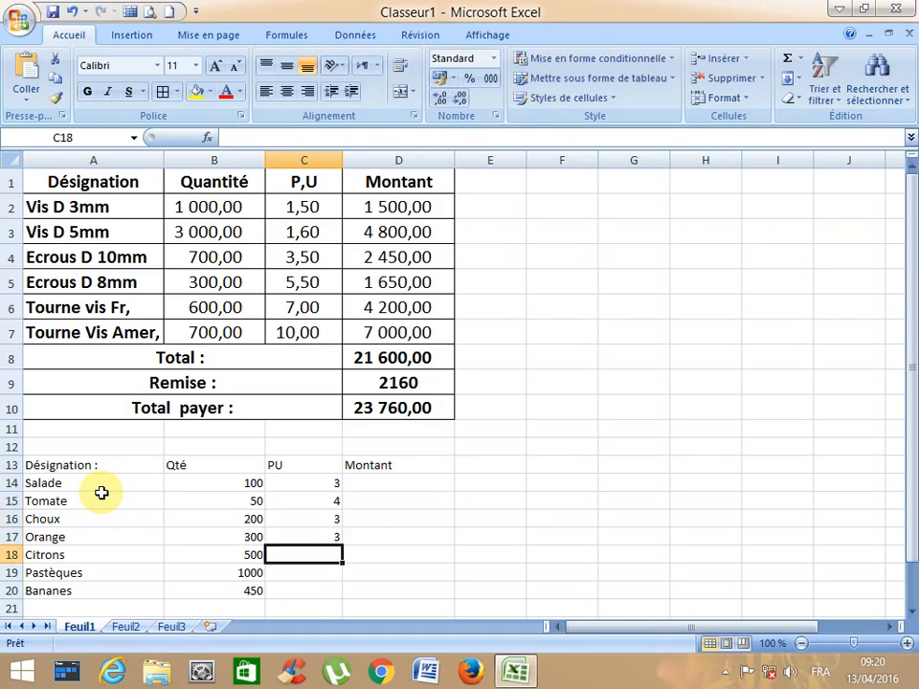
text(4)
key(Return)
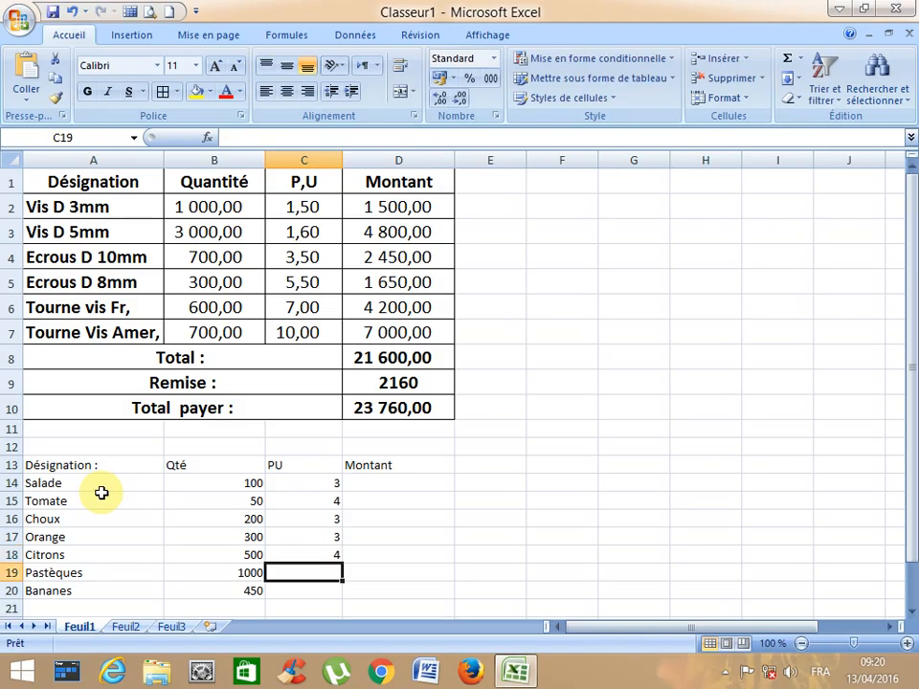
text(3,5)
key(Return)
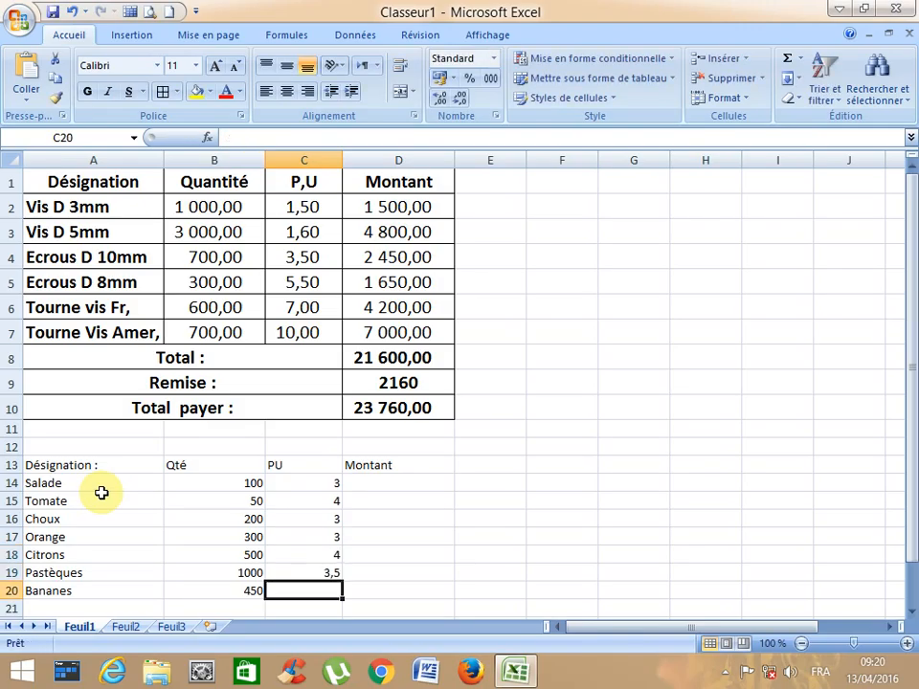
text(7)
key(Return)
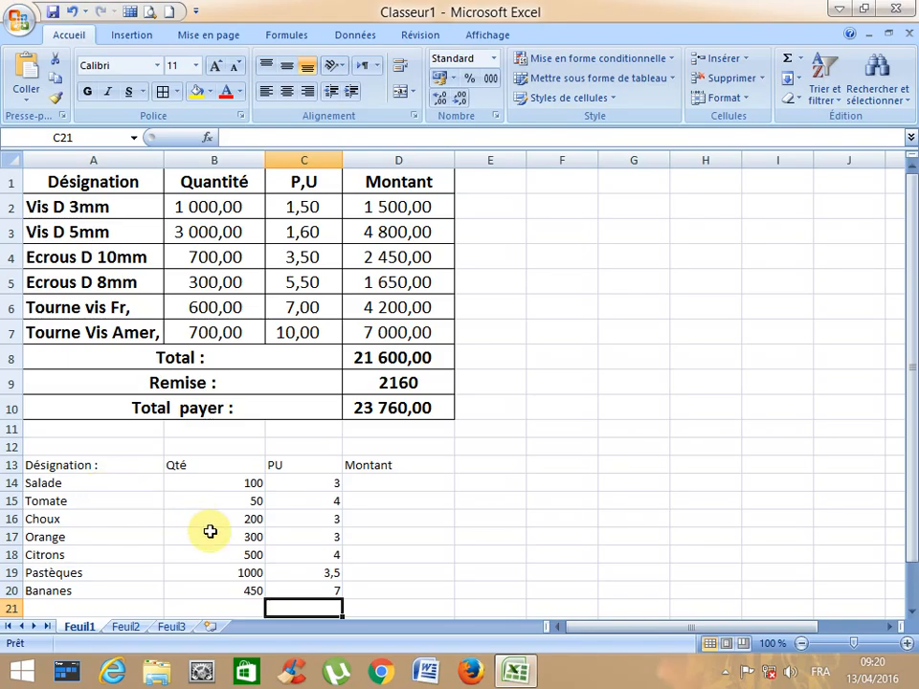
- Add the labels Total, Remise and Total payer in cells C21 to C23 below the unit prices
scroll(203, 525, down, 1)
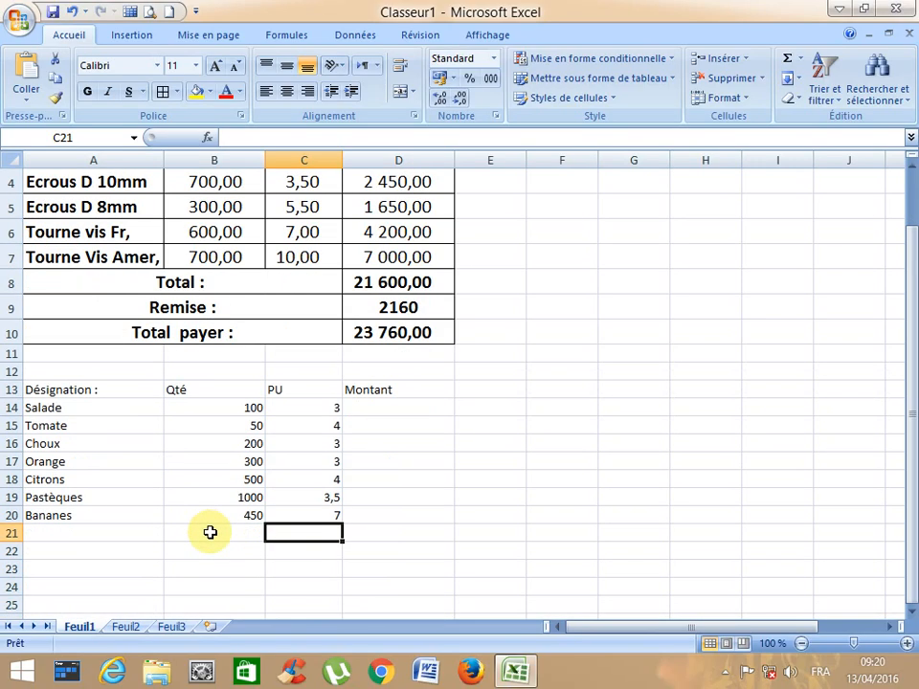
text(Total)
key(Return)
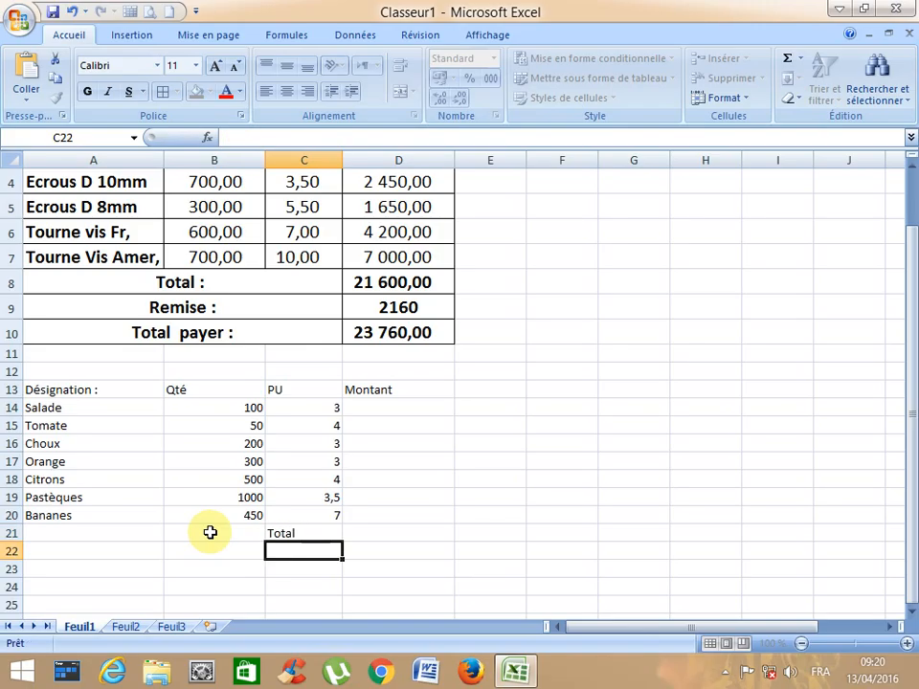
text(Re)
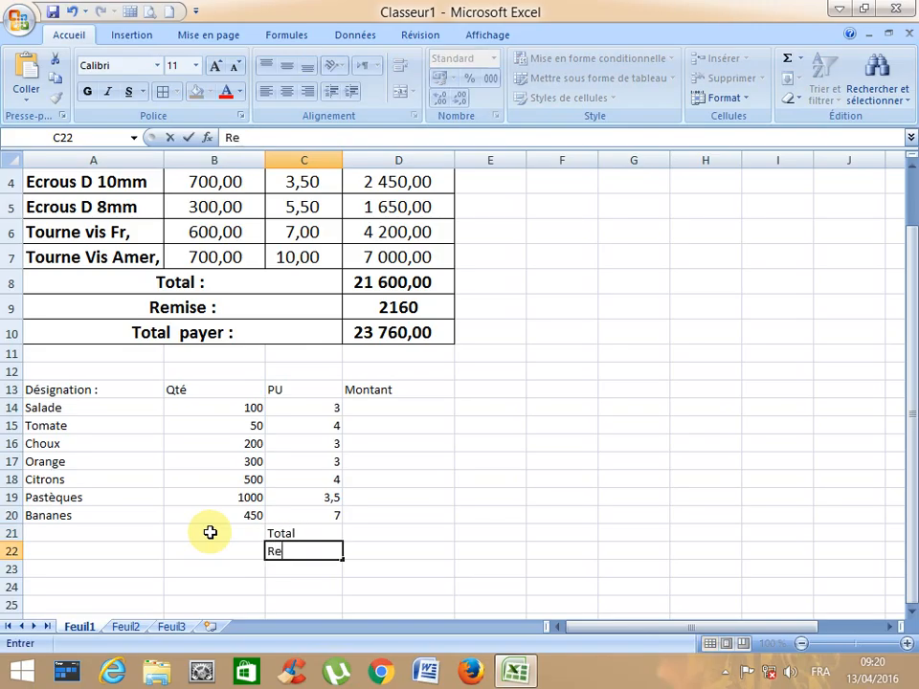
text(mise)
key(Return)
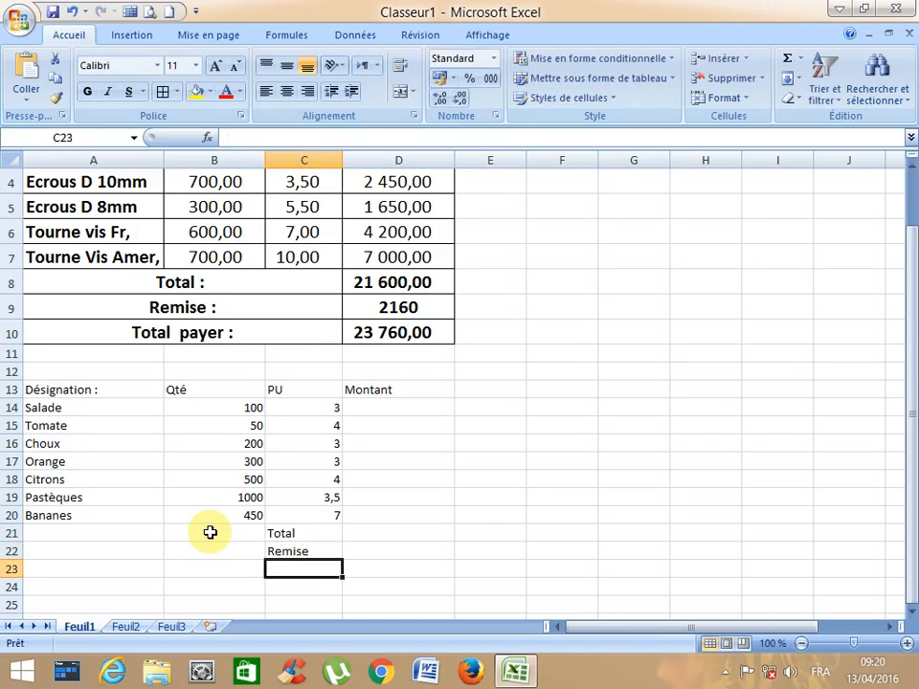
text(Total)
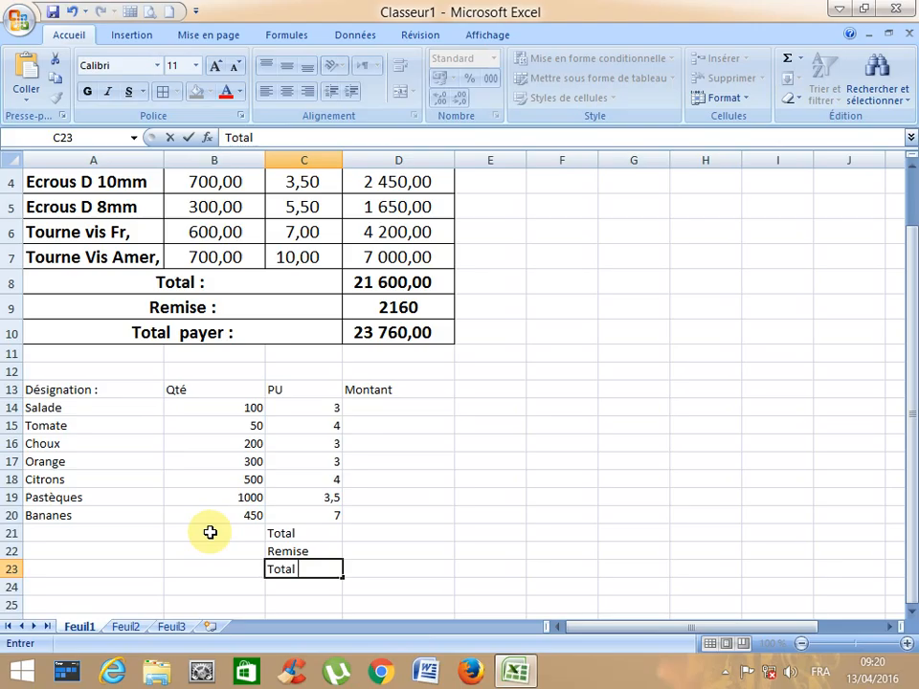
text(  payer)
key(Return)
- Format the produce table A13:D23 with centred text, font size 16 and all borders
drag(57, 389, 379, 572)
click(286, 90)
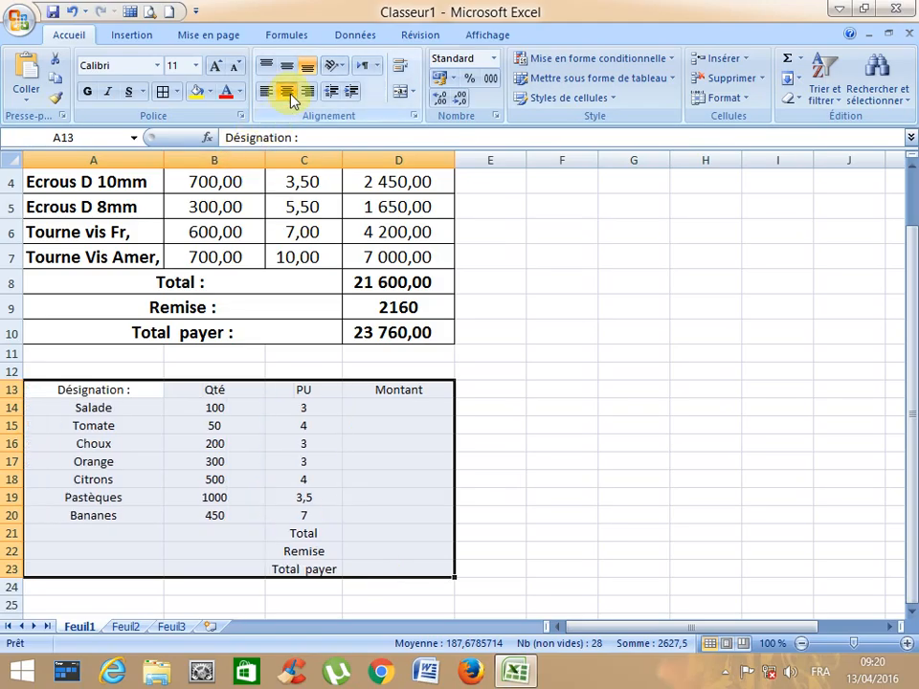
click(195, 65)
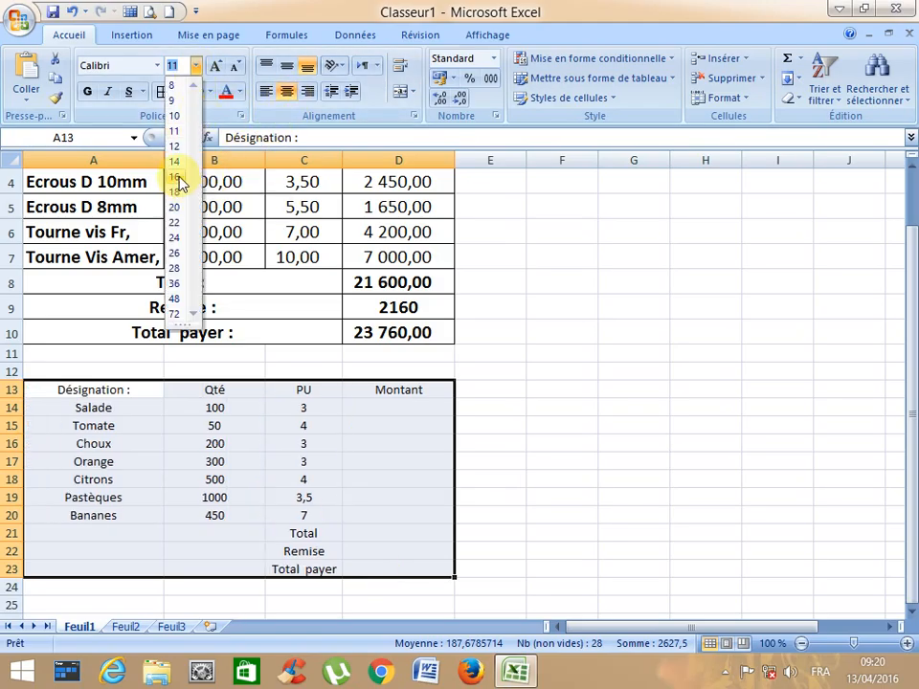
click(178, 177)
click(162, 91)
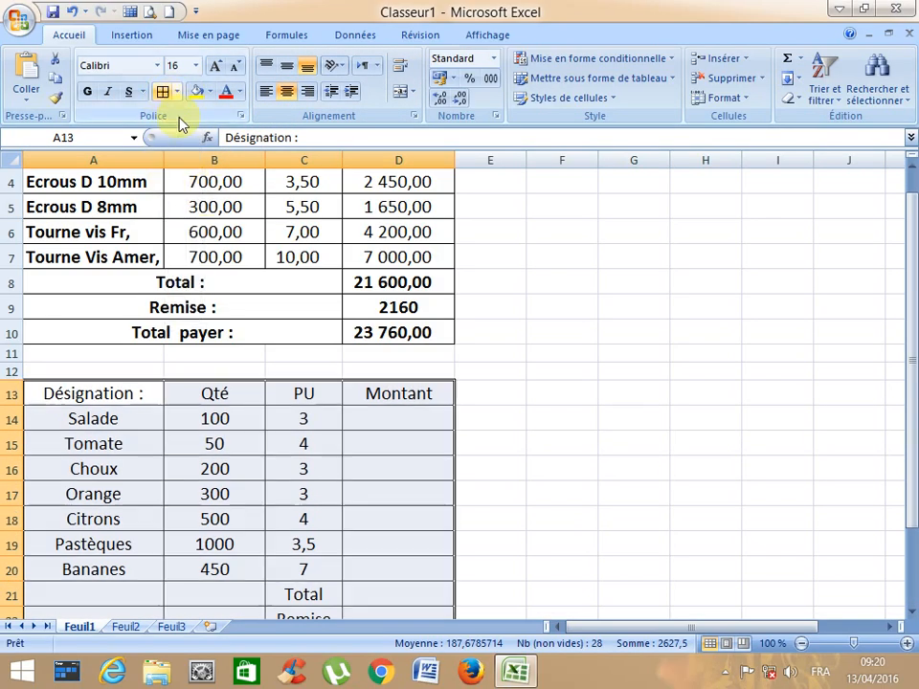
- Merge and centre columns A to C separately in each of the Total, Remise and Total payer rows, 21 to 23
scroll(253, 341, down, 3)
drag(154, 384, 277, 383)
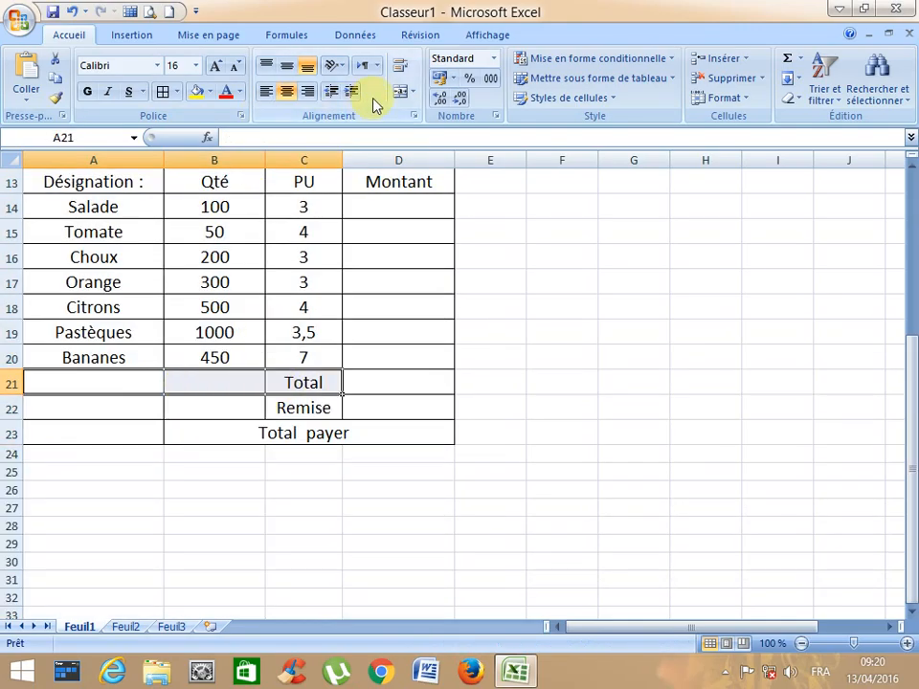
click(401, 96)
drag(153, 407, 278, 411)
click(399, 92)
drag(153, 432, 288, 436)
click(399, 91)
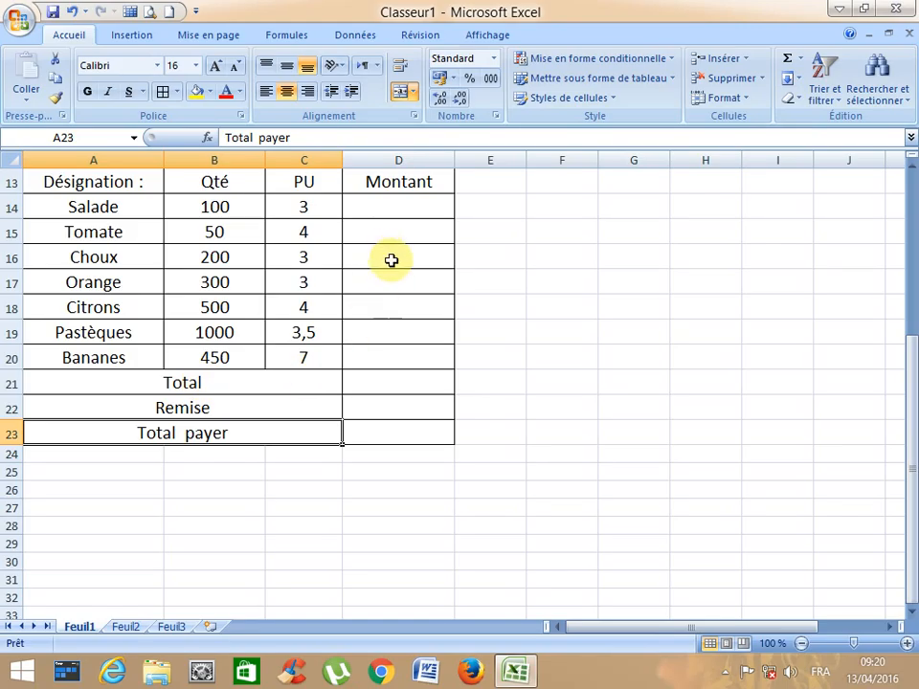
- Calculate Salade's amount in D14 with =B14*C14 and fill the formula down to D20
click(399, 206)
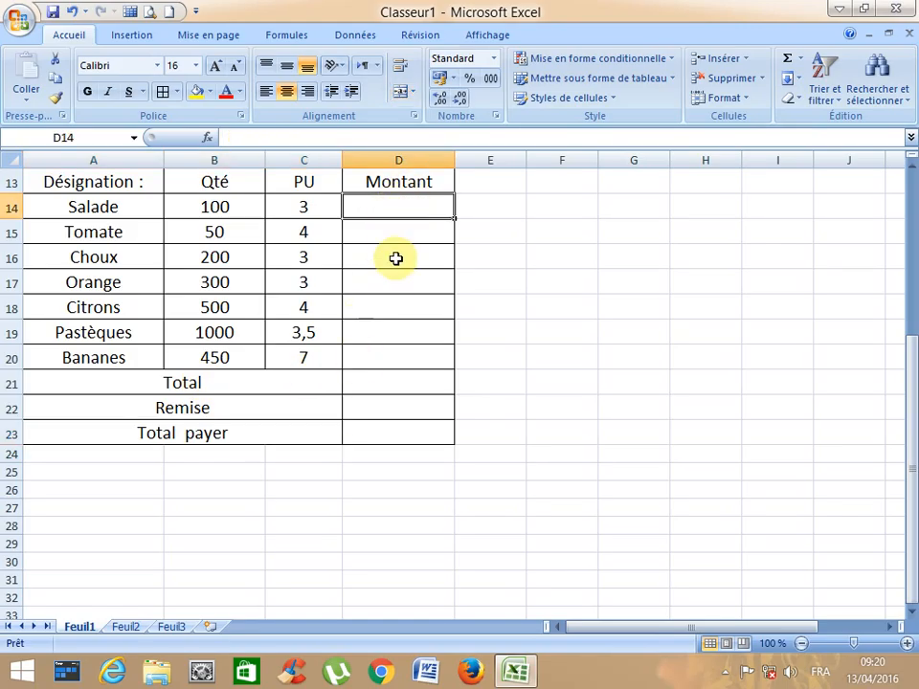
scroll(396, 253, up, 2)
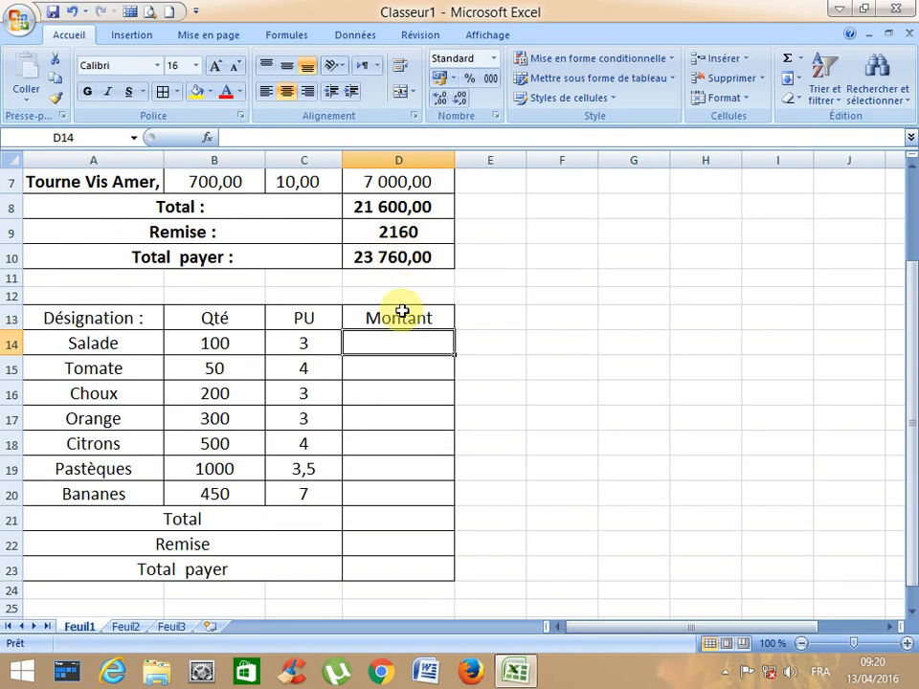
text(=)
click(221, 345)
text(*)
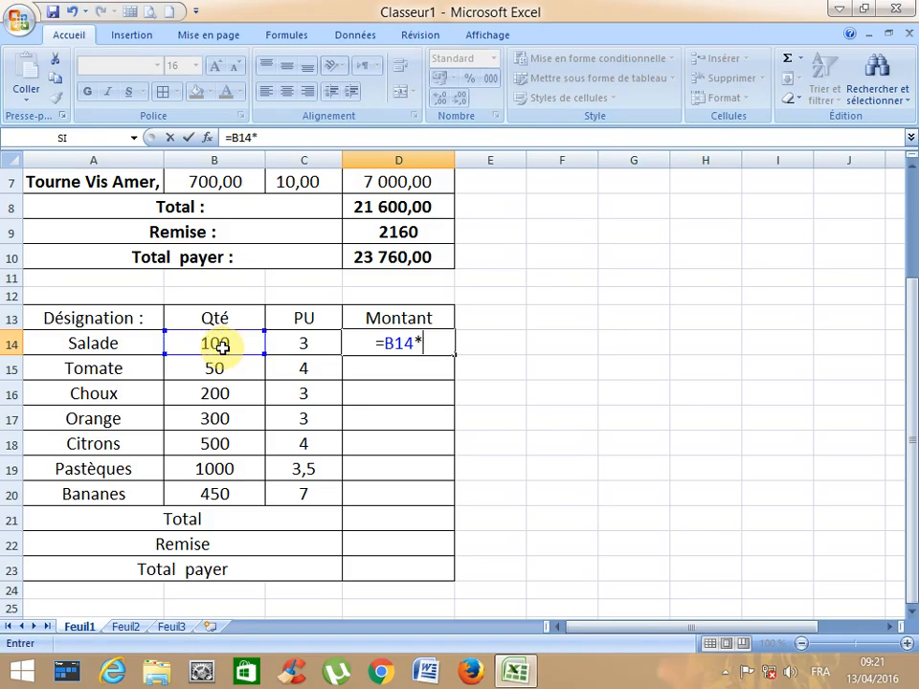
click(322, 348)
key(Return)
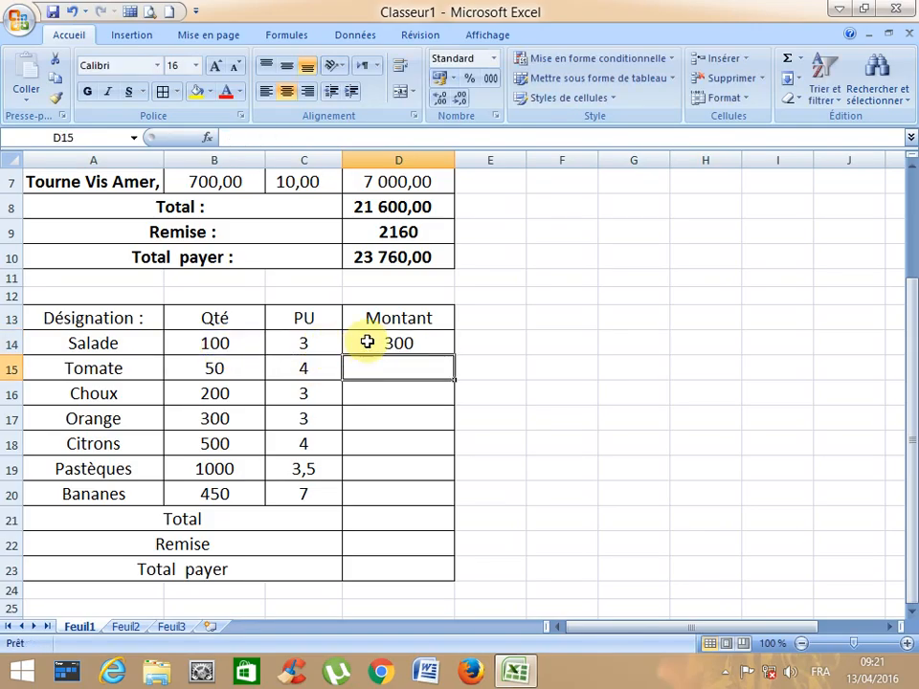
click(362, 342)
drag(454, 355, 444, 501)
- Sum the amounts in the Total cell D21 with =SOMME(D14:D20)
click(379, 528)
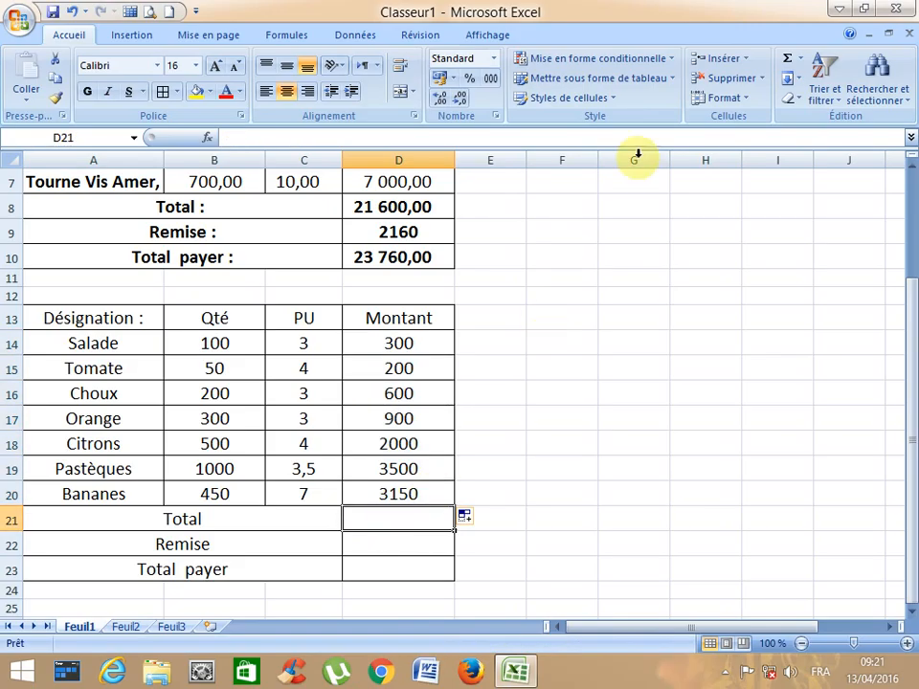
click(787, 59)
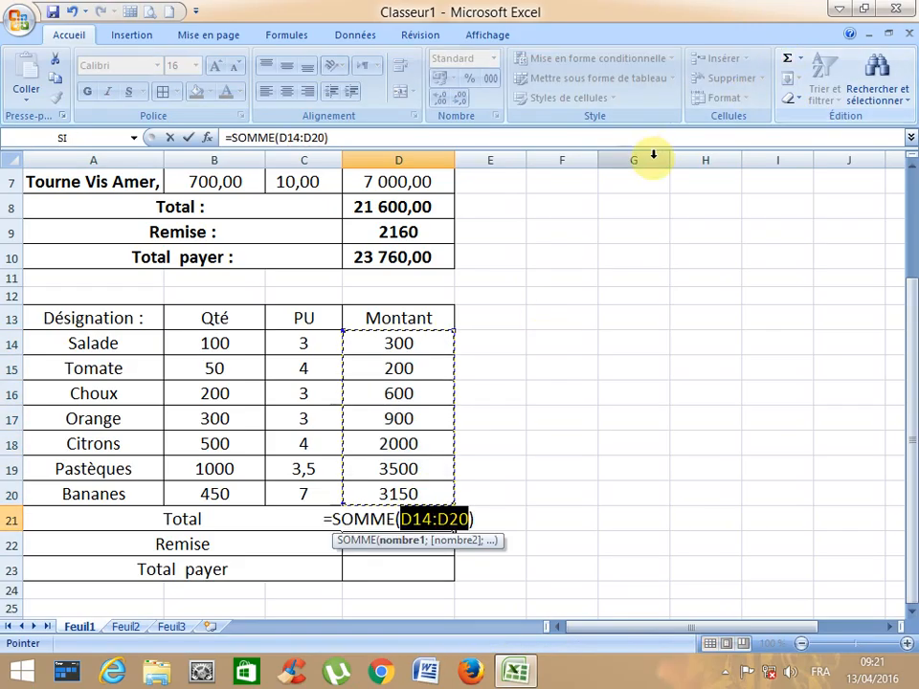
key(Return)
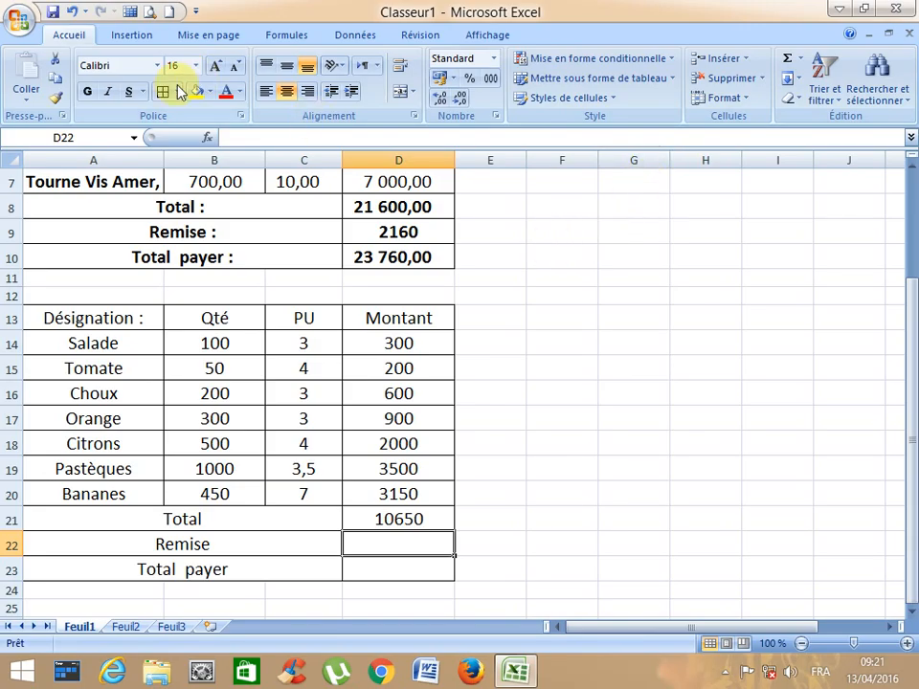
- Start a SI function in the Remise cell D22 with the test D21<1000 and "pas de remise" as the value if true
click(207, 136)
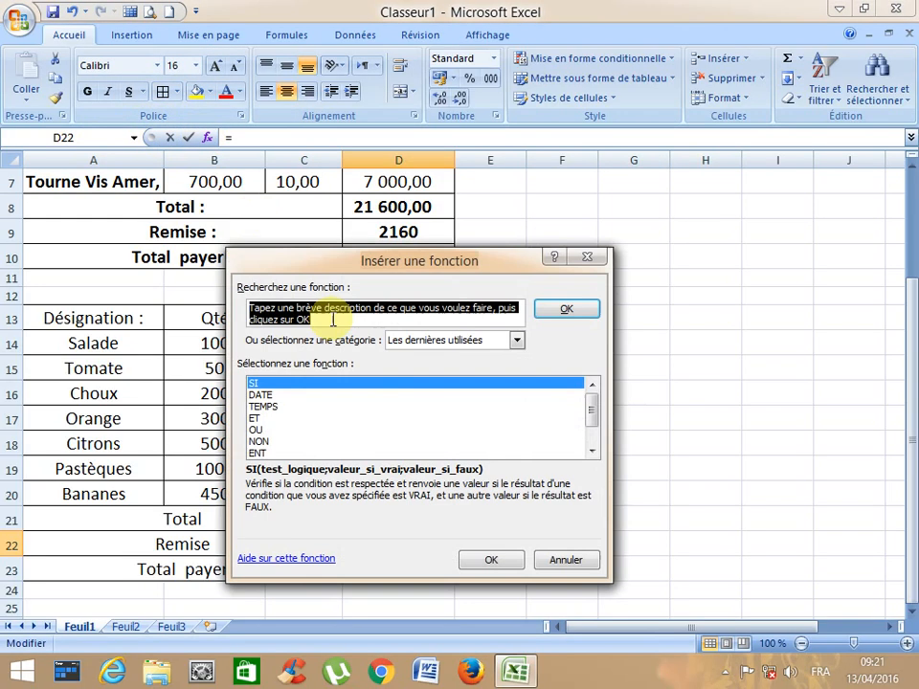
click(479, 559)
drag(269, 358, 383, 555)
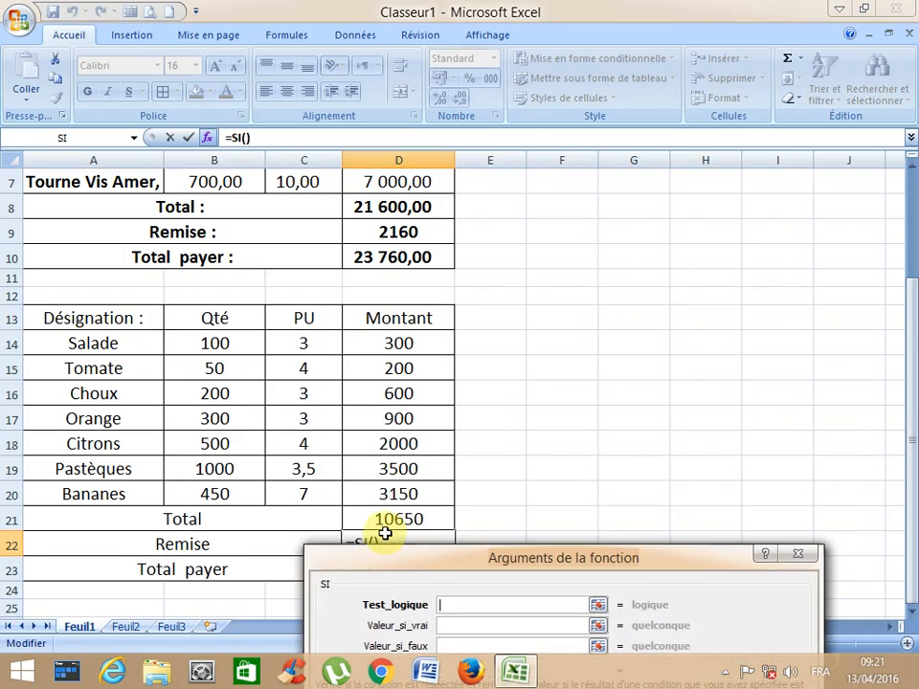
click(390, 519)
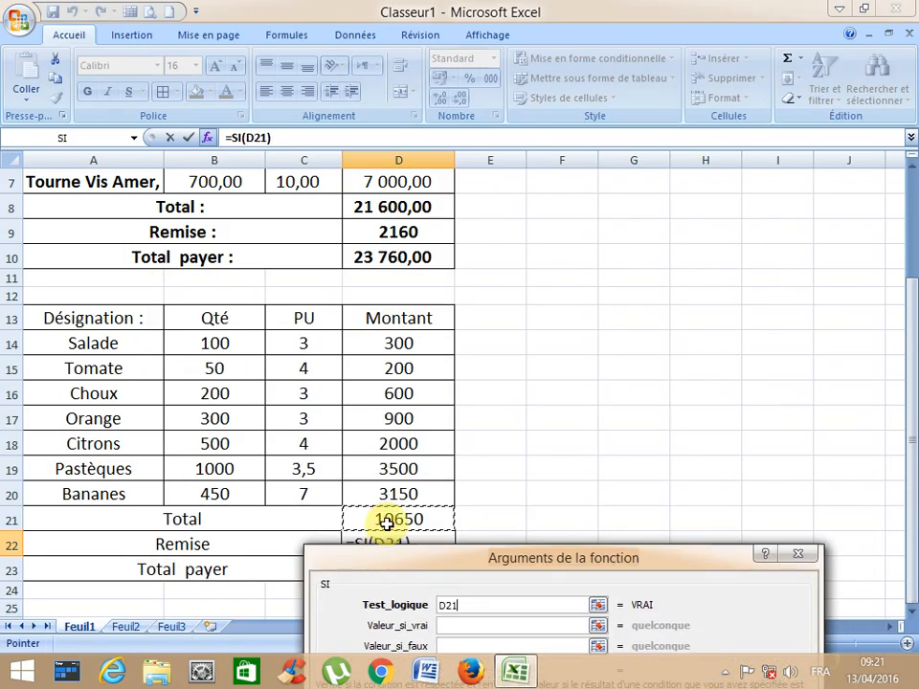
text(<1000;)
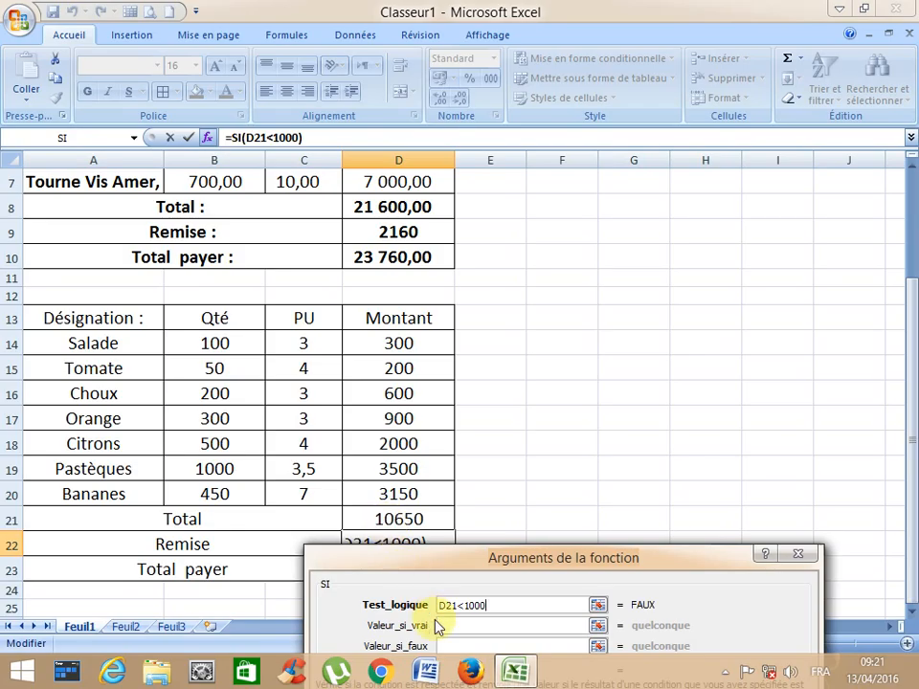
text(pas de remise)
- Nest a second SI function as the value if false, with the logical test D21<20000
drag(446, 559, 447, 453)
click(468, 538)
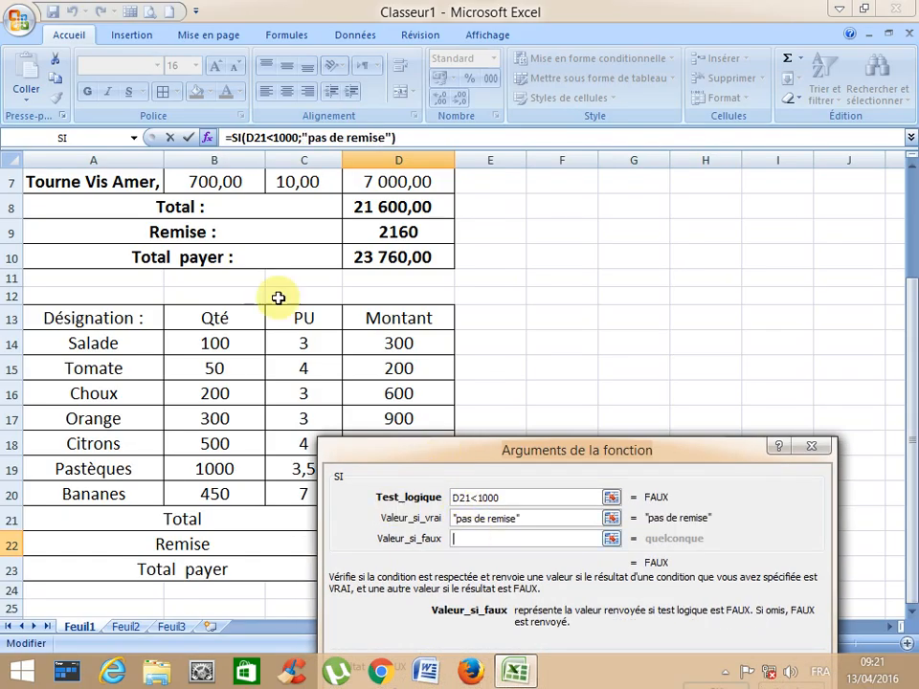
click(117, 137)
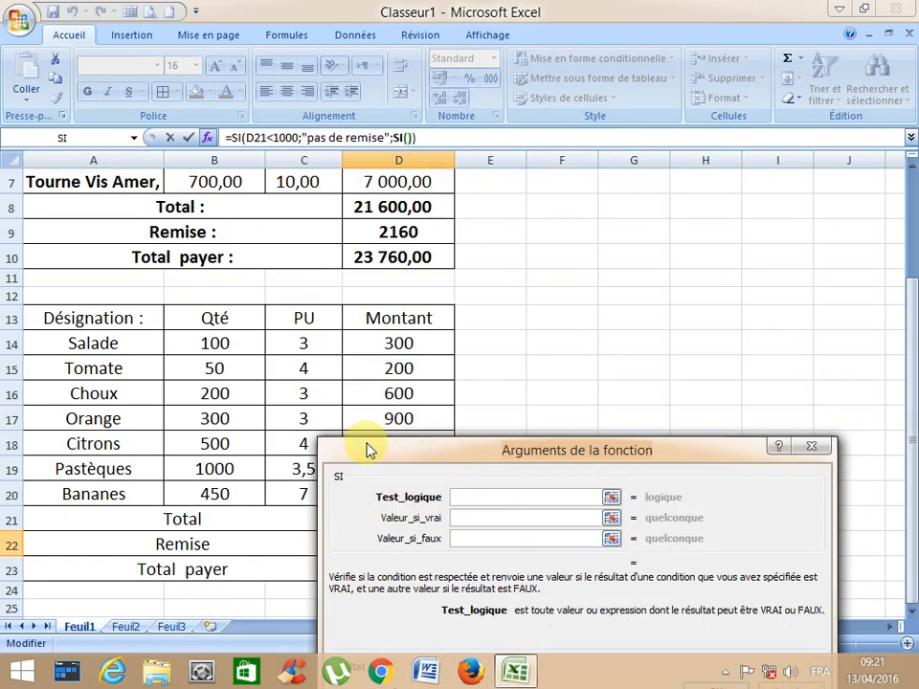
drag(369, 449, 293, 643)
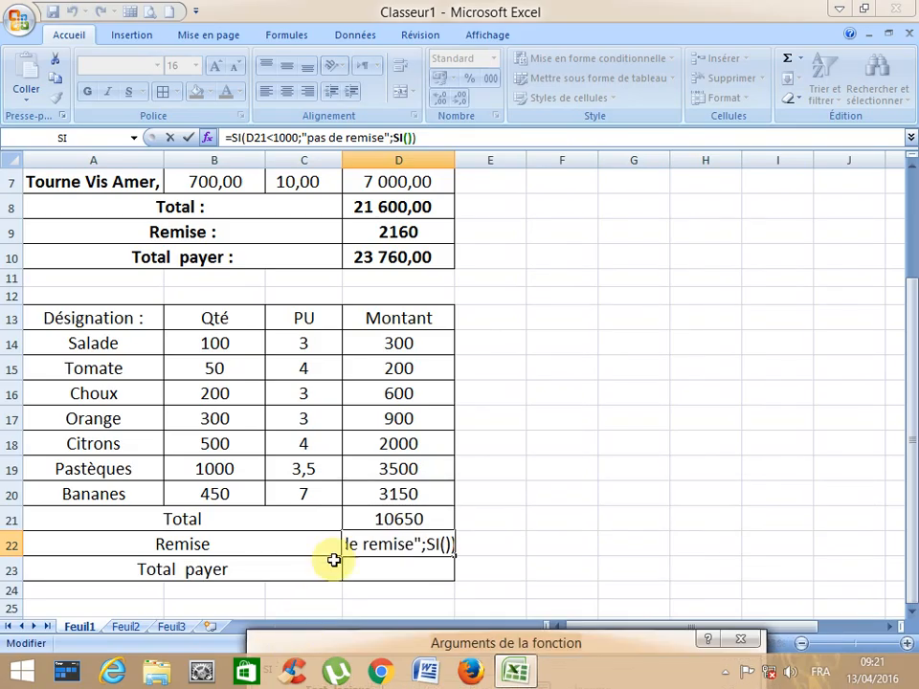
click(360, 521)
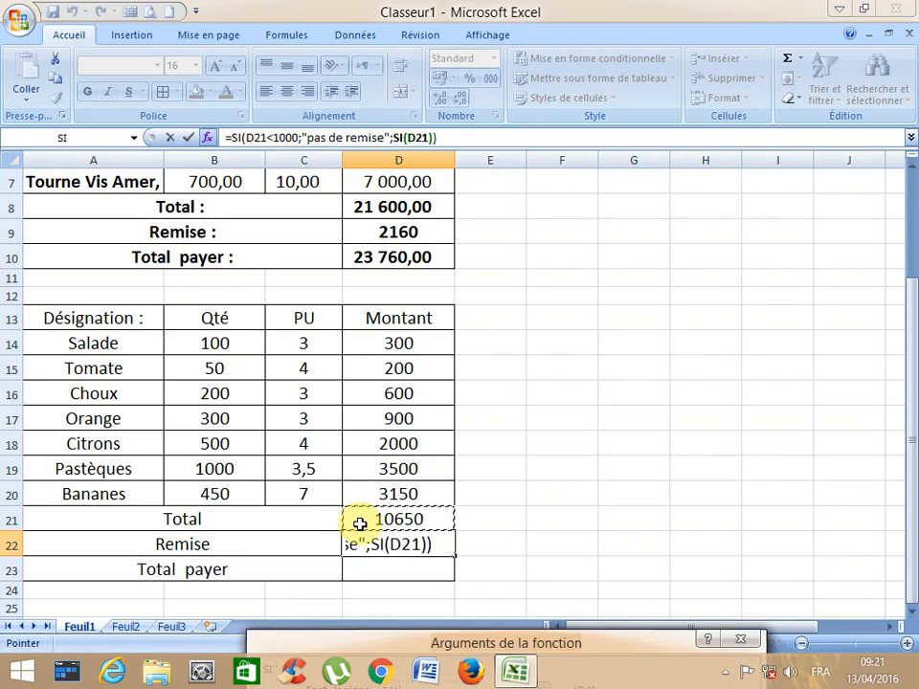
text(<20000)
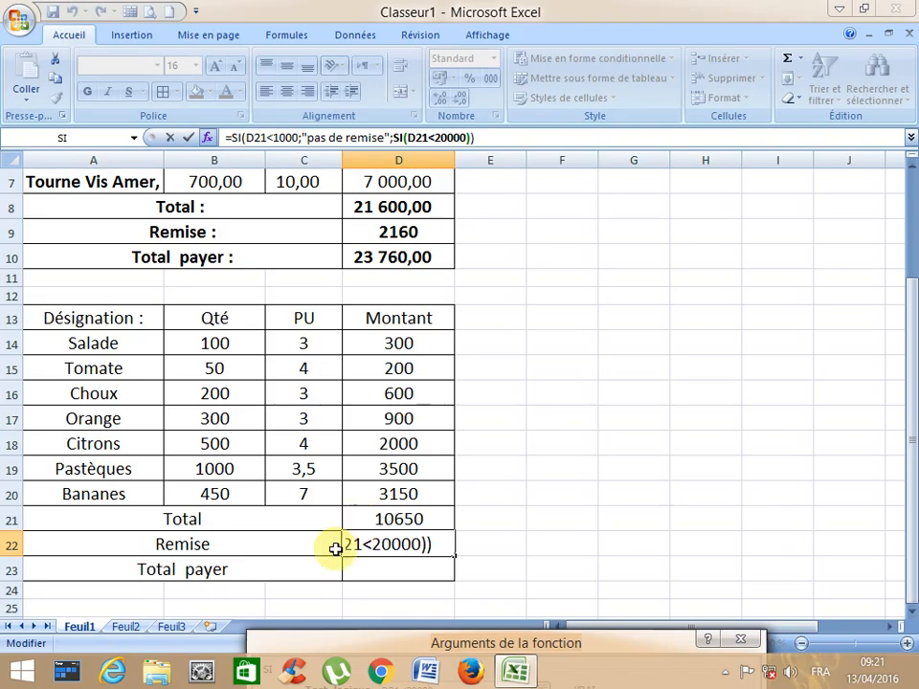
- Set the nested SI function's value if true to D21*5%
drag(369, 642, 345, 310)
click(388, 378)
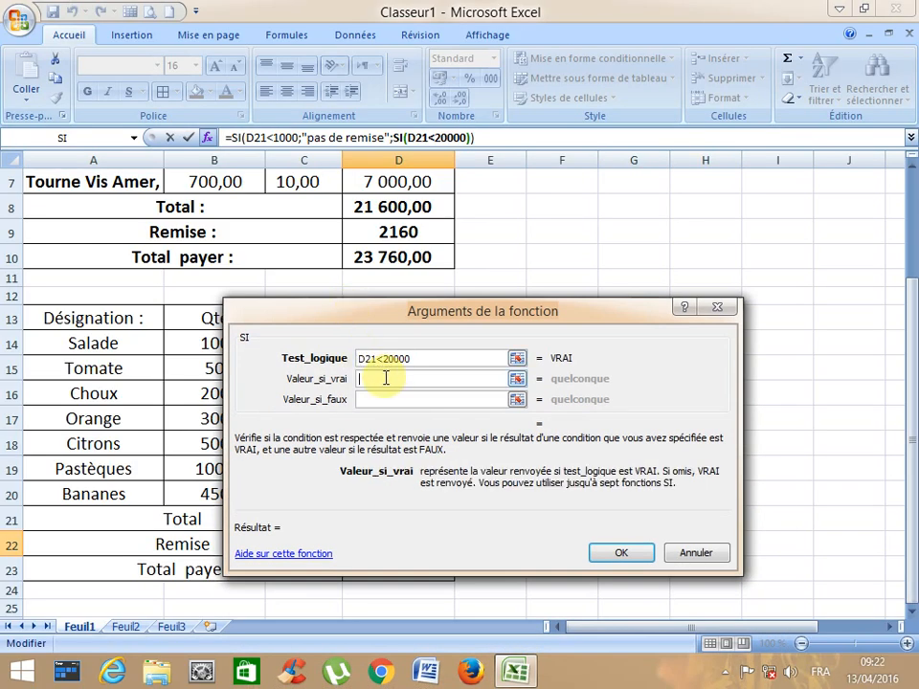
drag(328, 308, 518, 292)
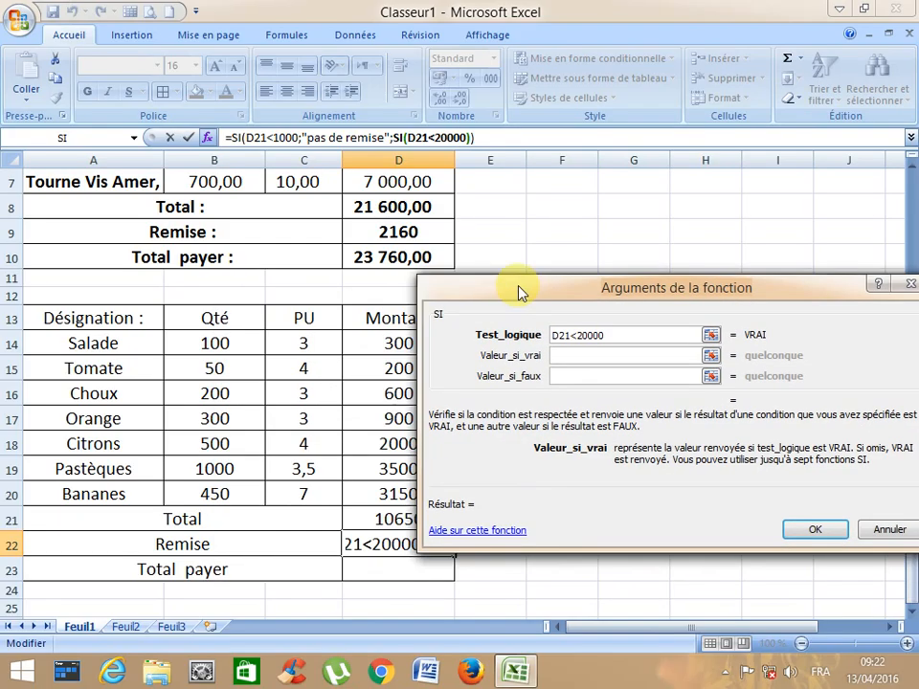
click(391, 518)
text(*)
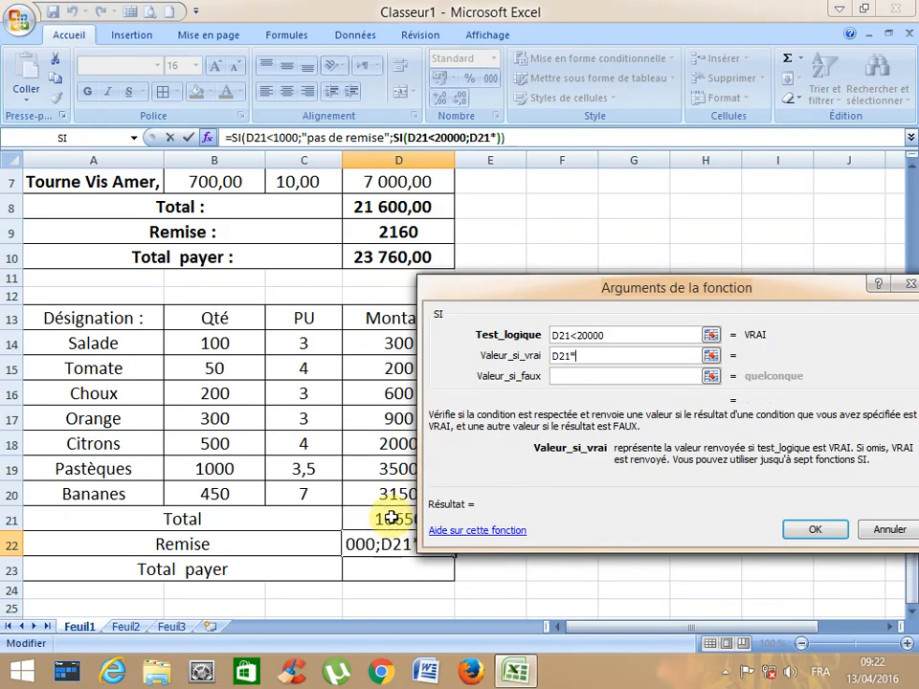
text(5%)
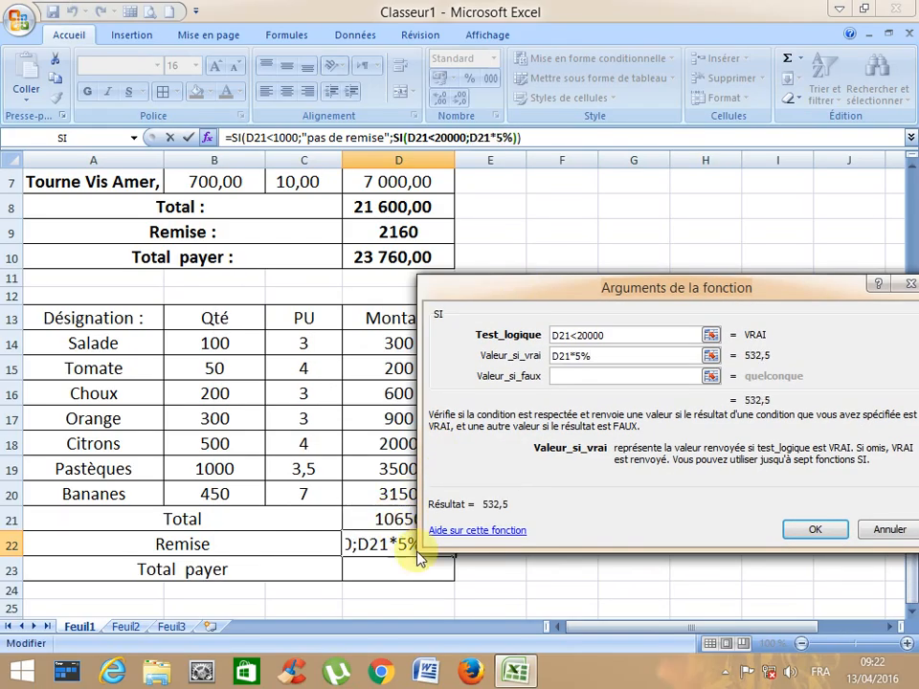
- Set the nested SI function's value if false to D21*10% and complete the Remise formula in D22
click(570, 375)
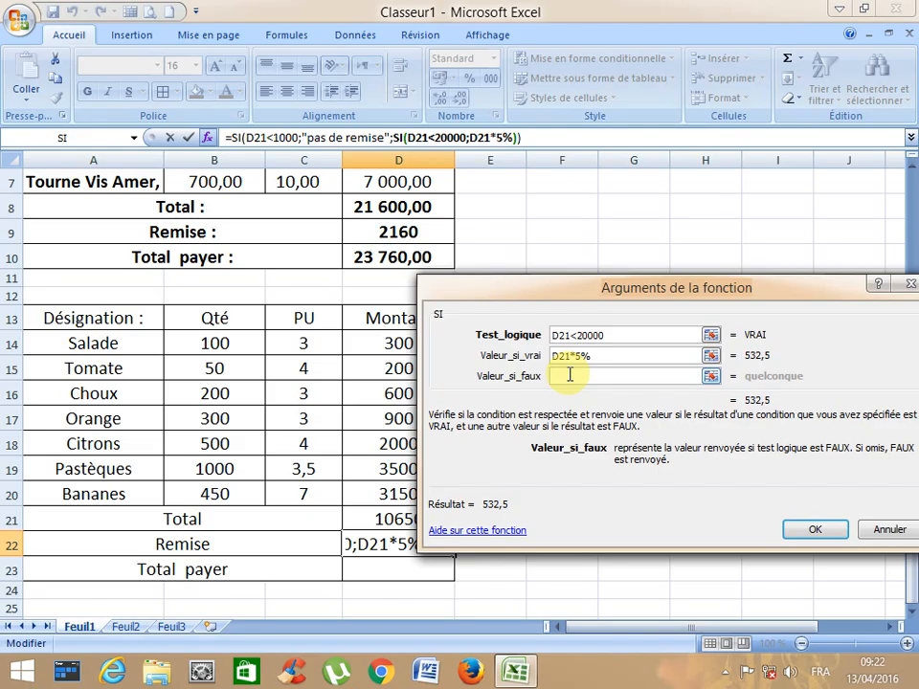
click(390, 517)
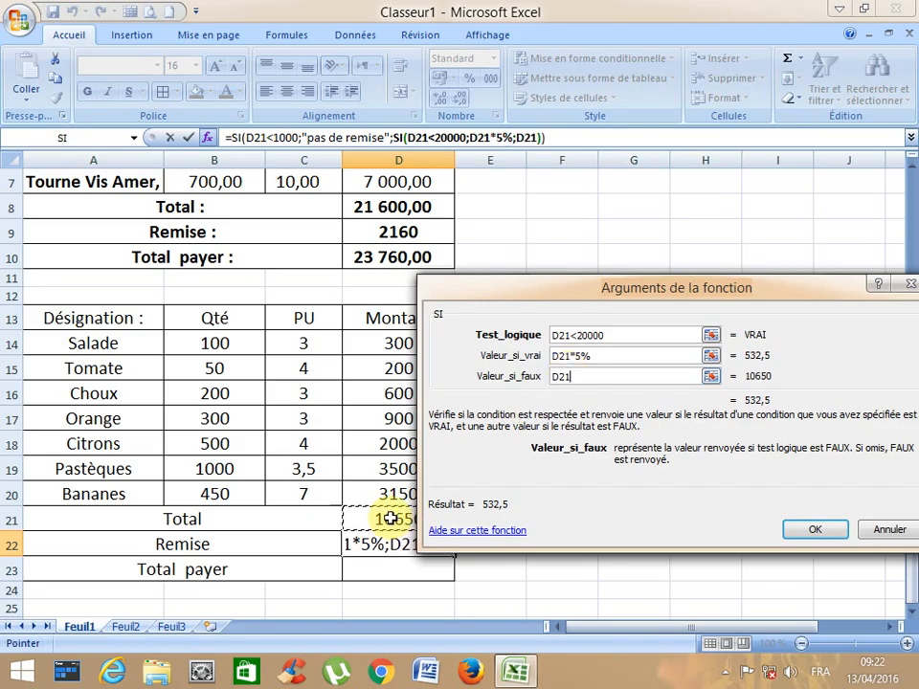
text(*10)
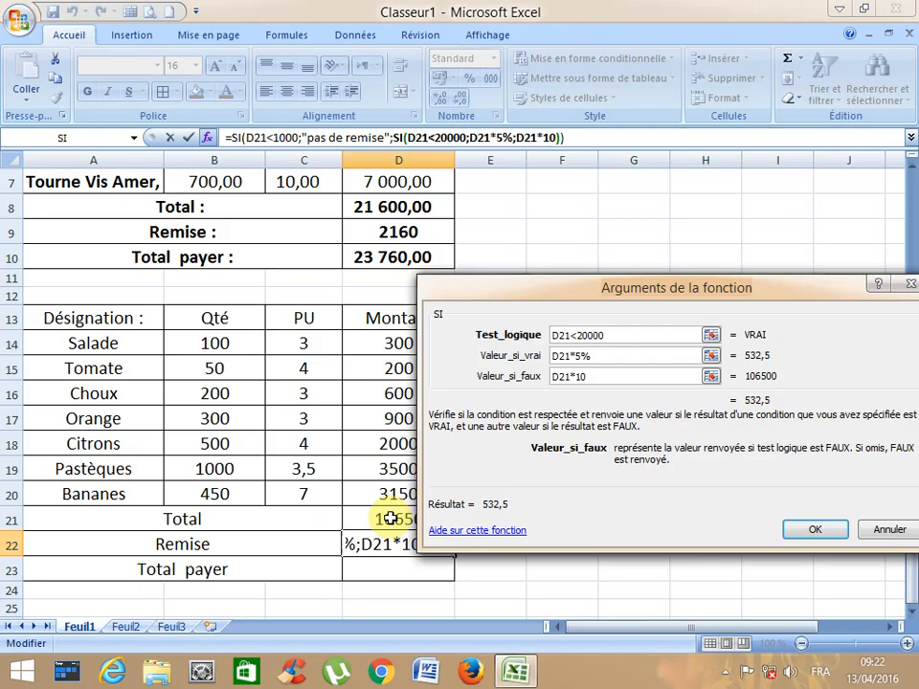
text(%)
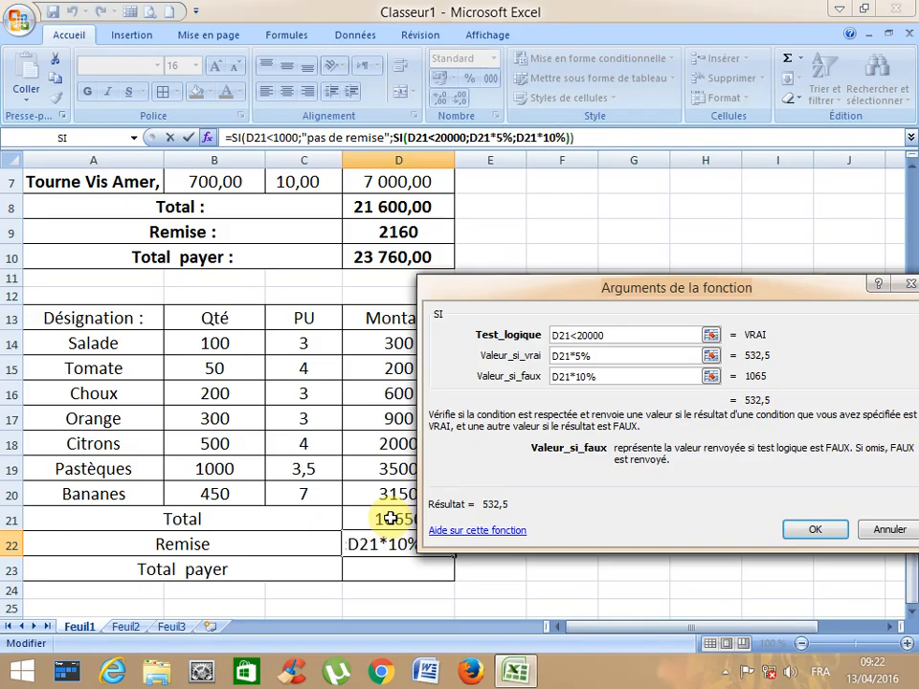
key(Return)
- Test the Remise formula by overwriting the Total cell D21 with 60000 and with 500
click(402, 566)
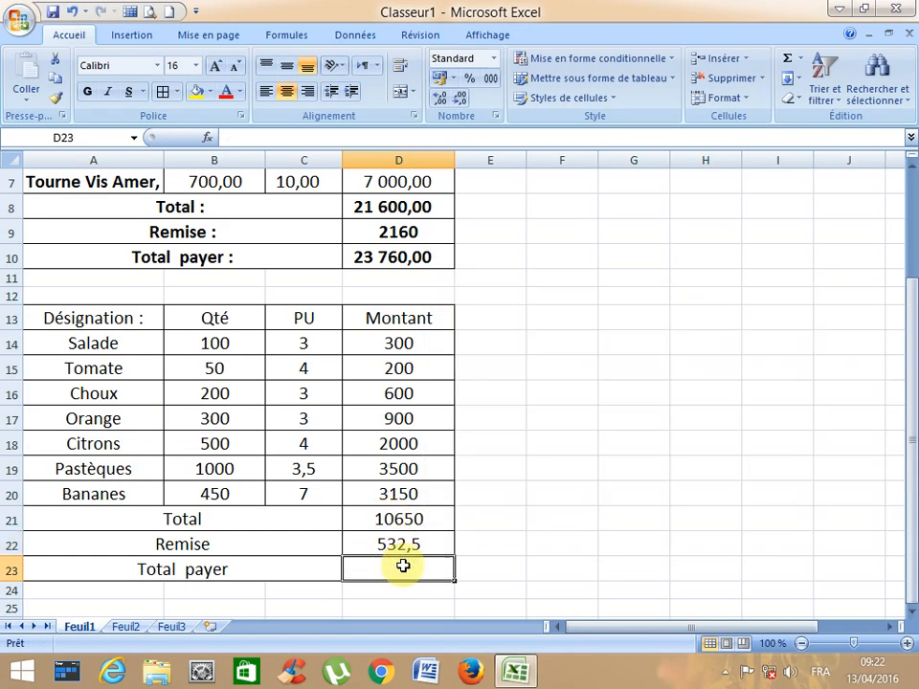
click(417, 543)
click(417, 518)
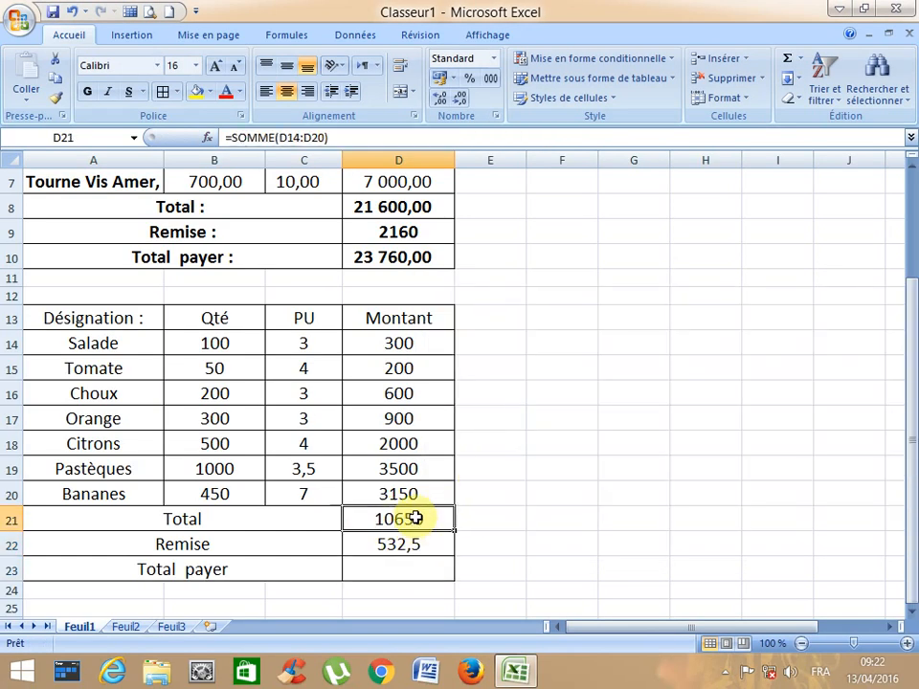
text(60000)
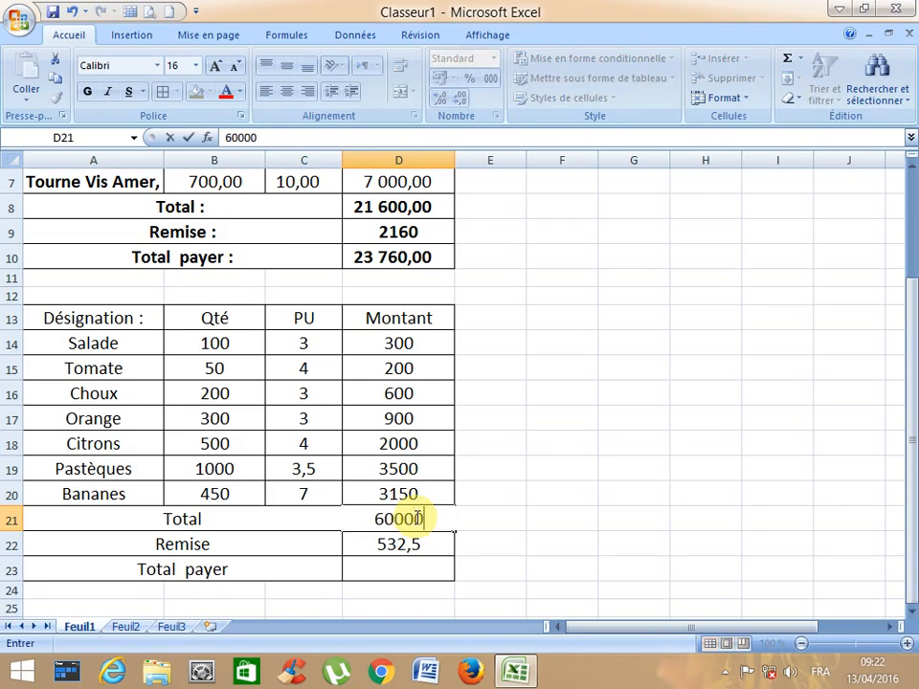
key(Return)
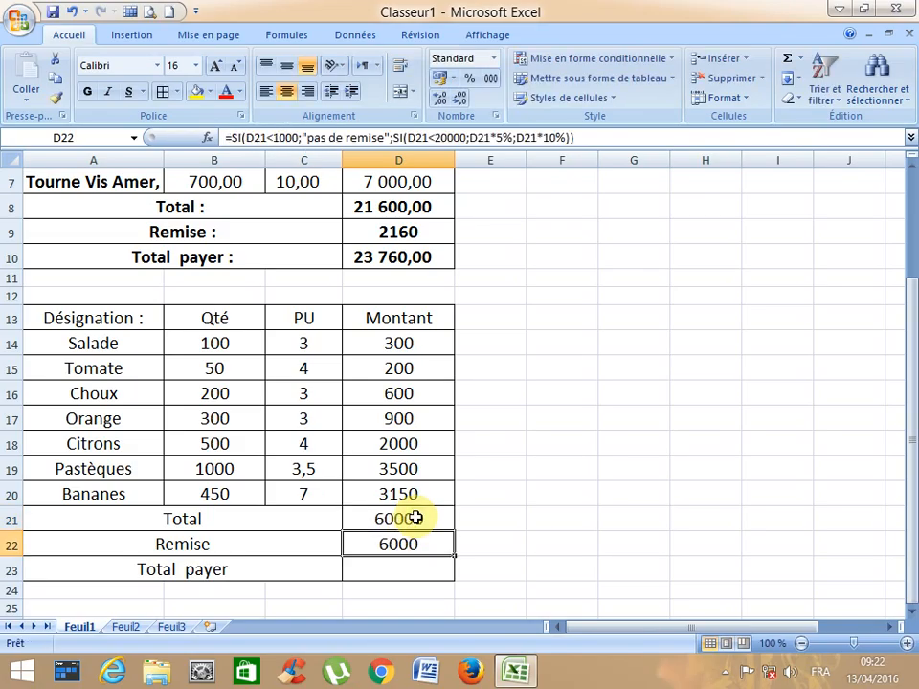
click(416, 518)
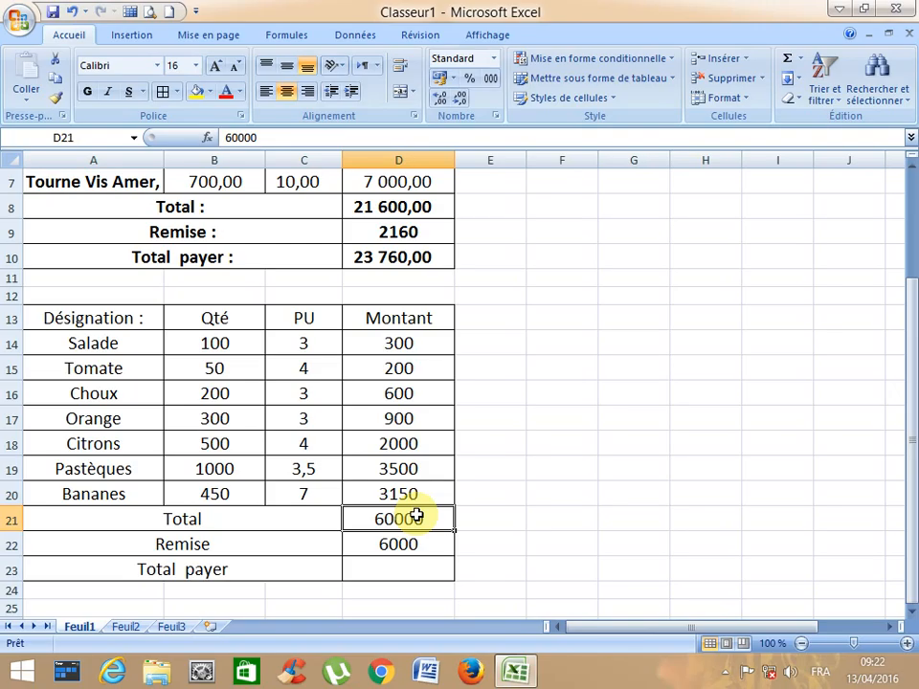
text(500)
key(Return)
- Test the Remise formula with totals of 10000 and 30000 entered in D21
click(416, 518)
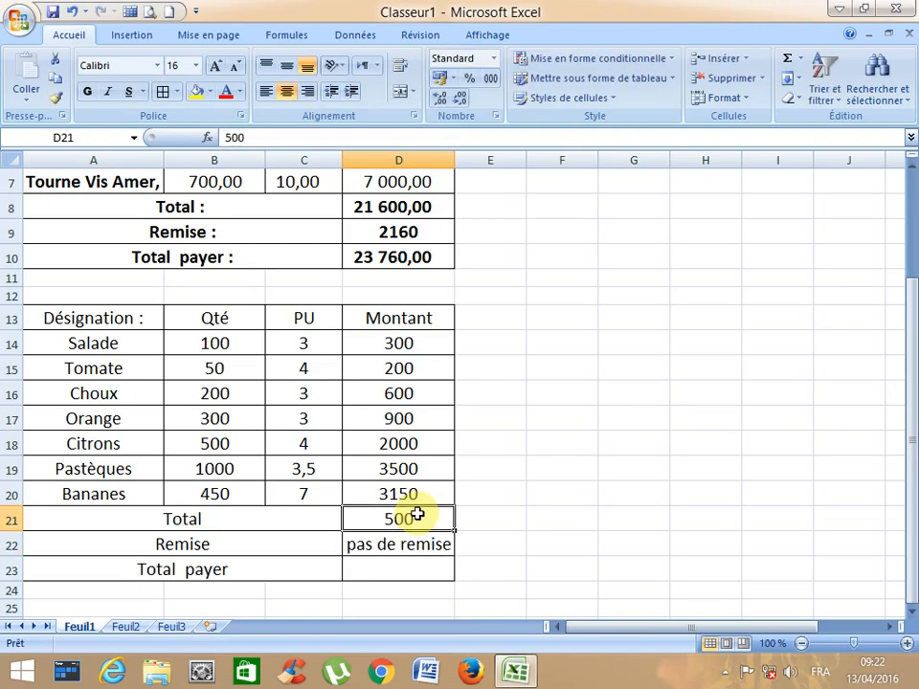
text(10000)
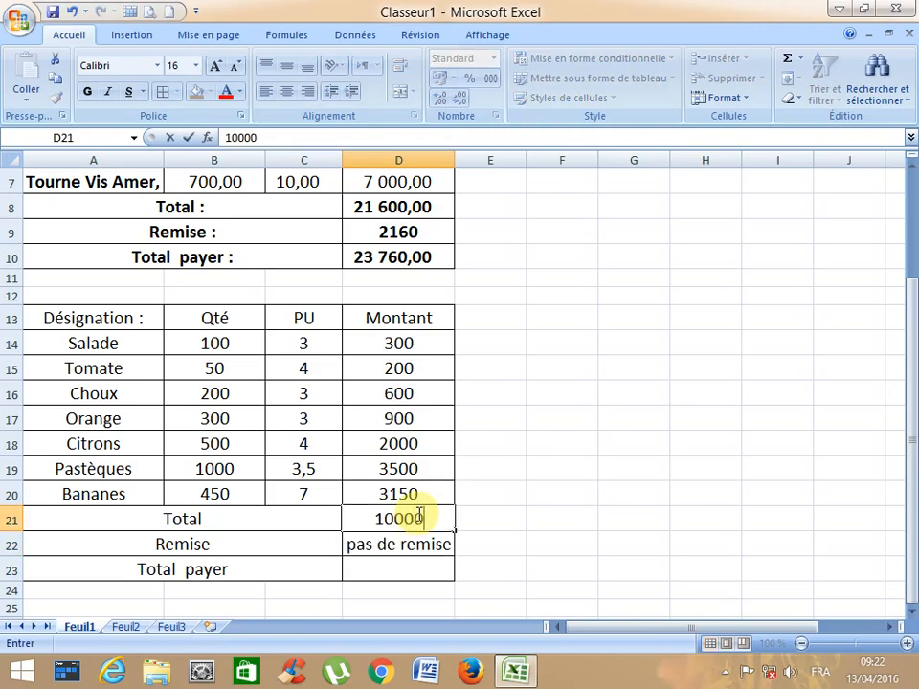
key(Return)
click(432, 522)
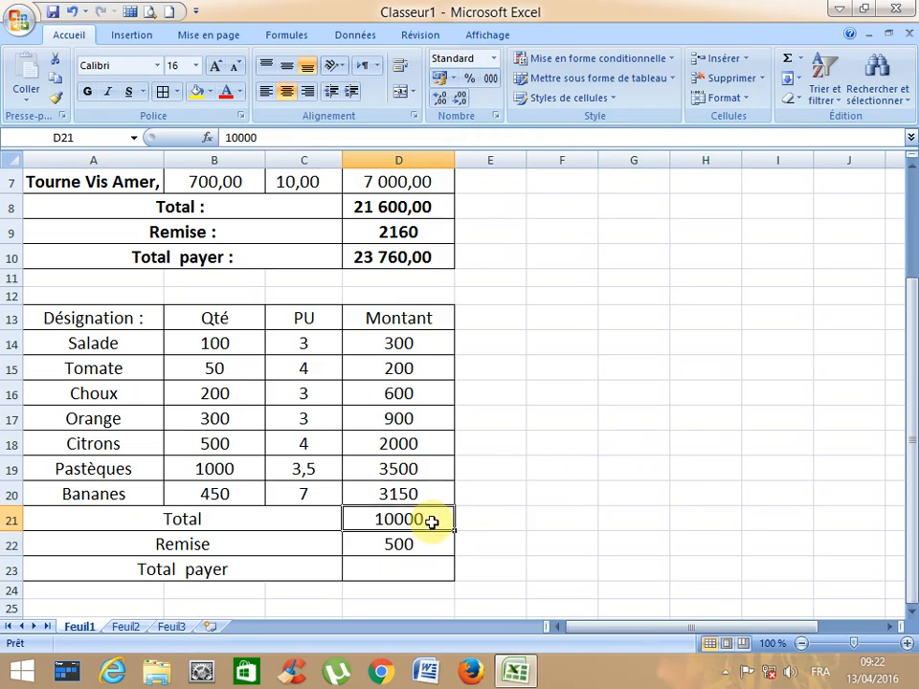
text(30000)
key(Return)
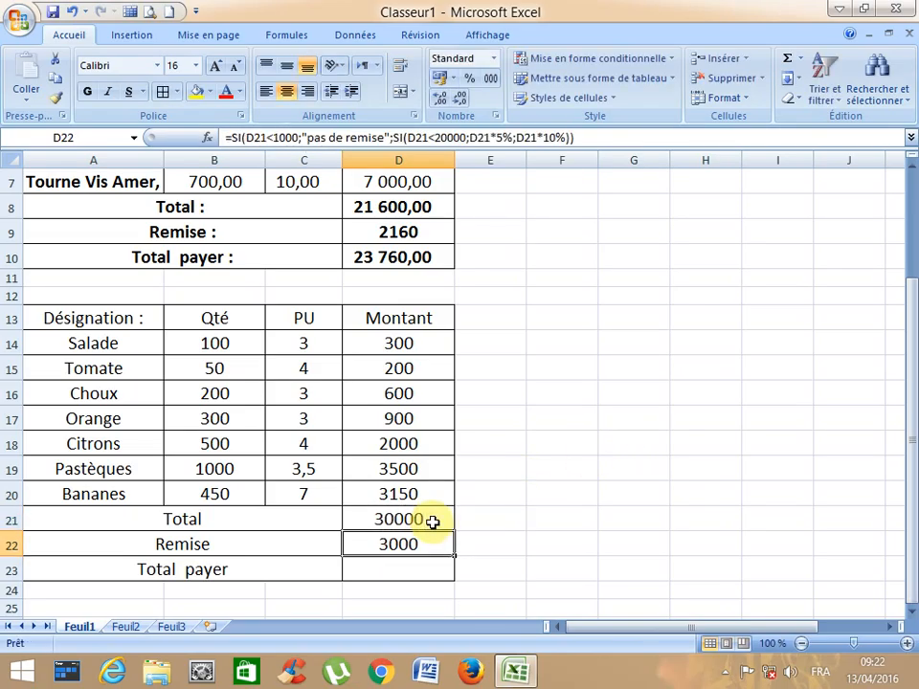
- Clear the test value from the Total cell D21 and restore its sum =SOMME(D14:D20)
click(433, 522)
key(Delete)
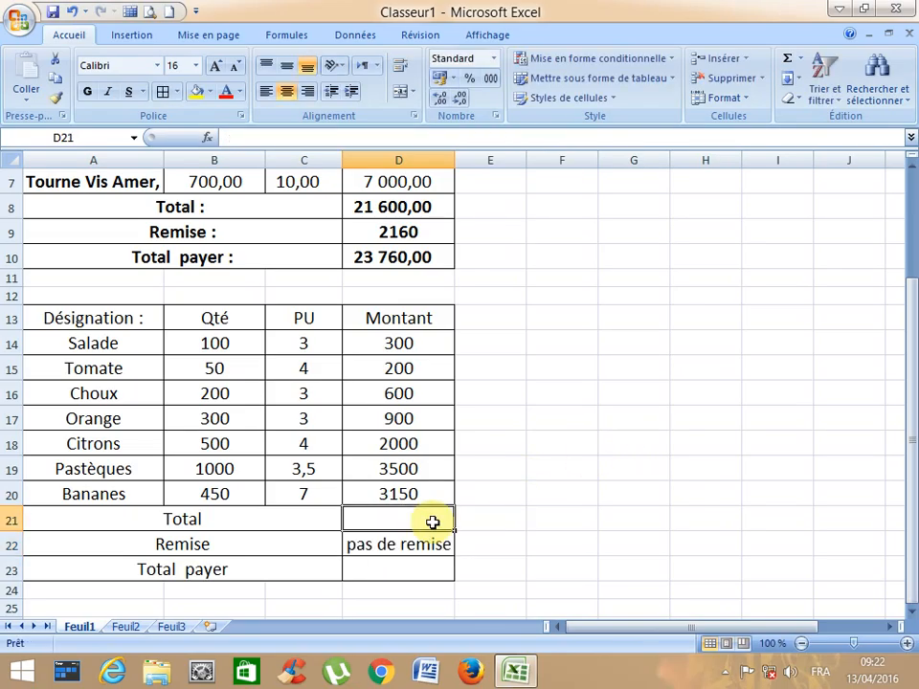
click(787, 60)
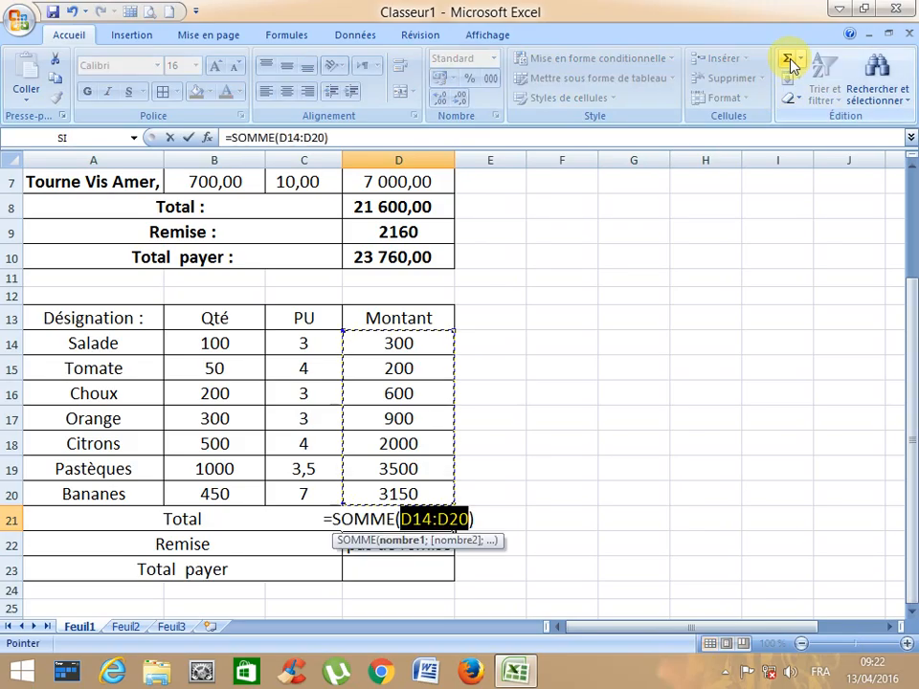
key(Return)
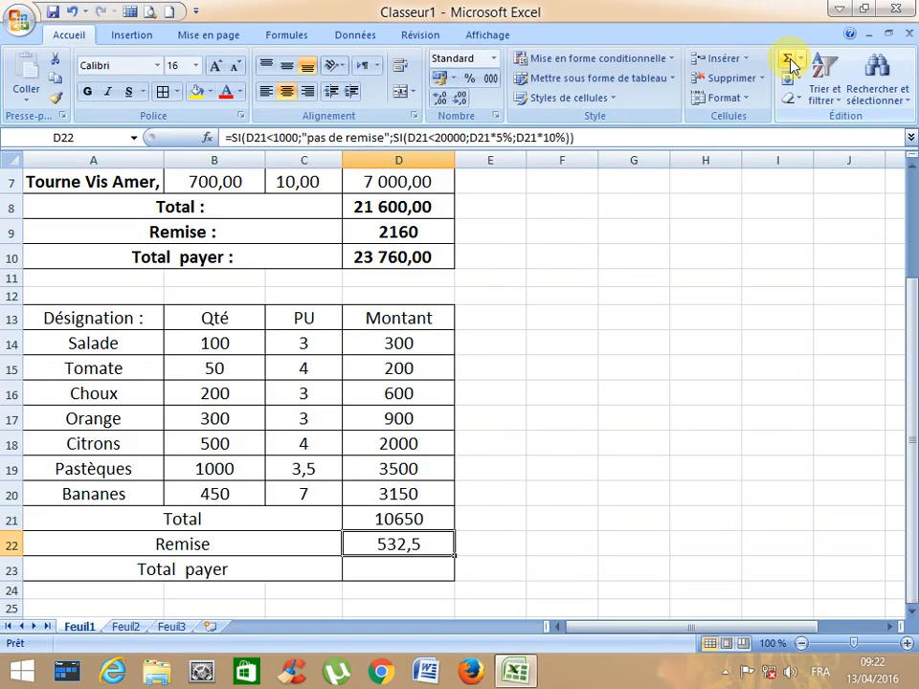
- Calculate the amount to pay in the Total payer cell D23 with =D21+D22
click(433, 566)
text(=)
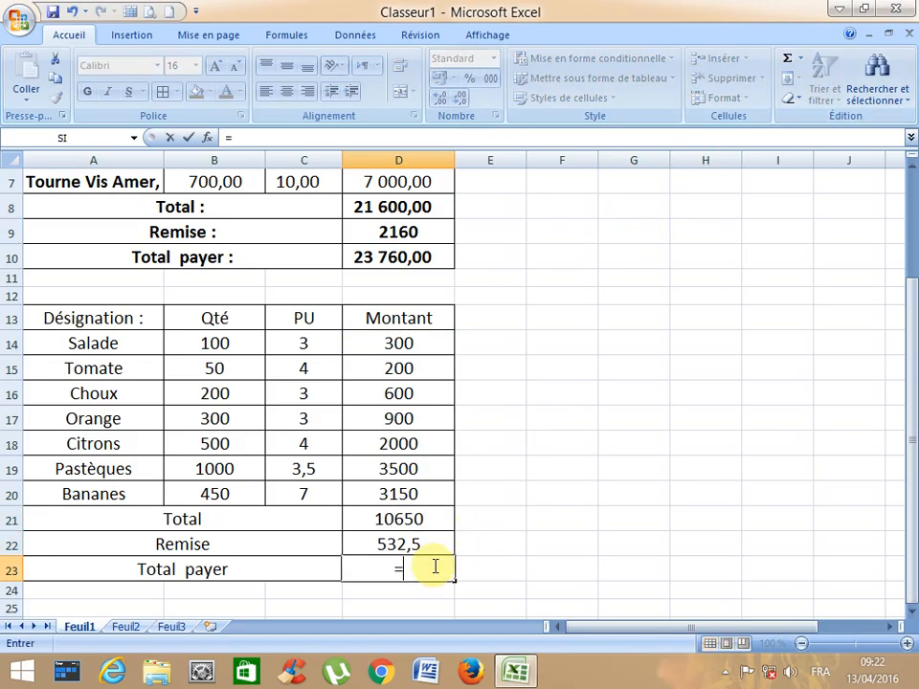
click(404, 520)
text(+)
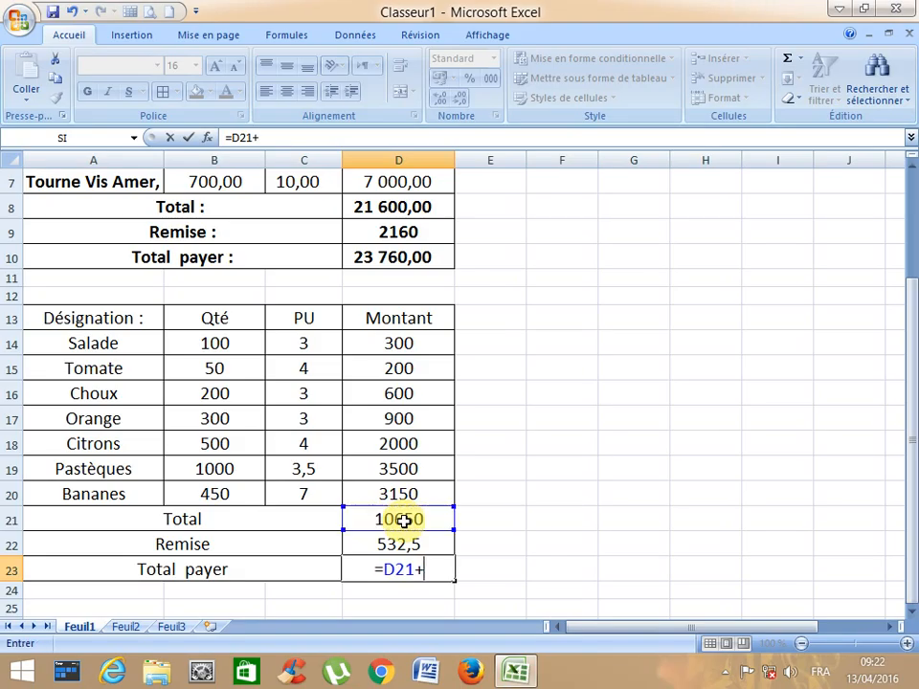
click(400, 545)
key(Return)
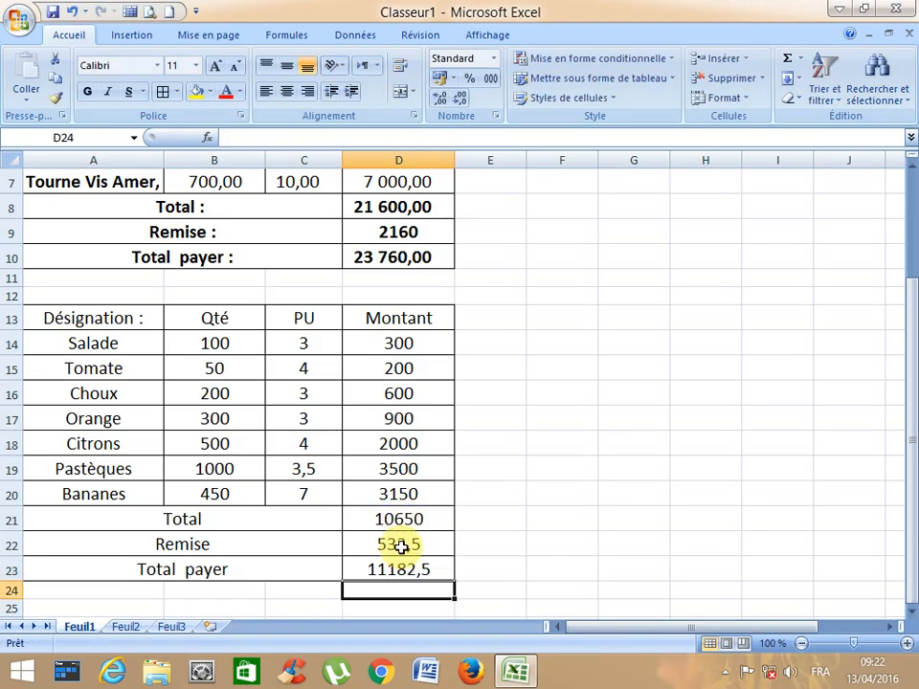